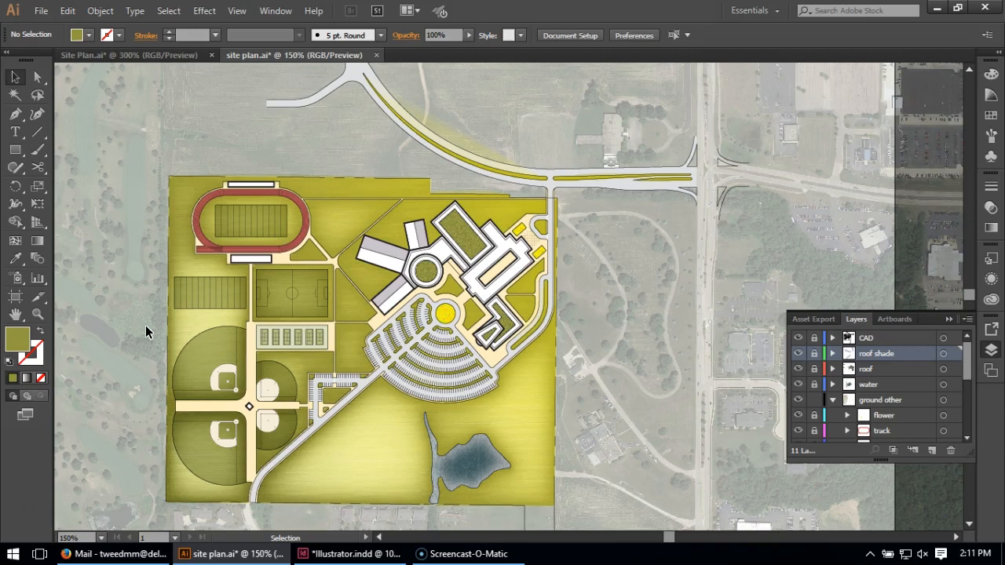
# Add a new layer above the CAD layer and name it "tree"
pyautogui.click(894, 336)
pyautogui.click(932, 449)
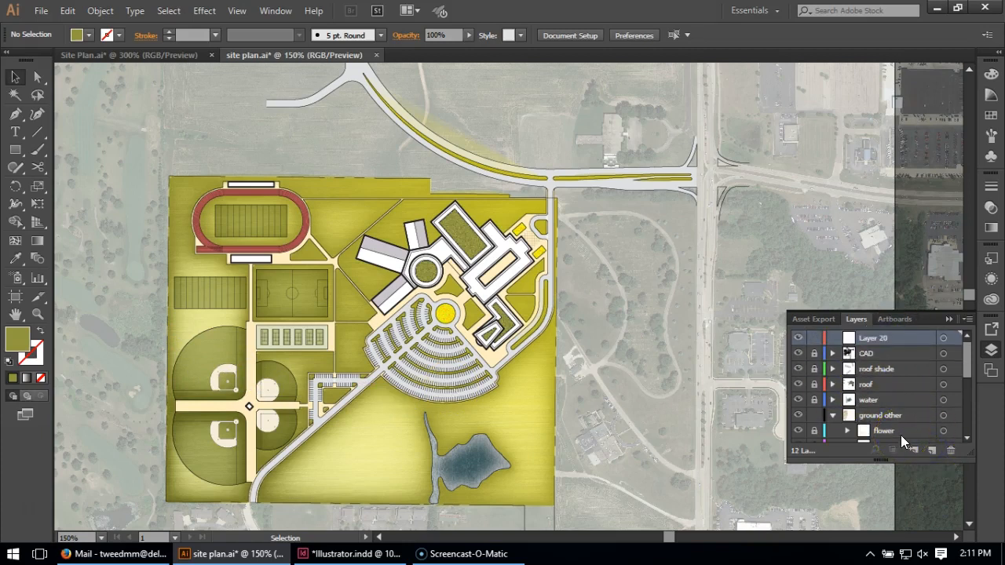
pyautogui.doubleClick(882, 338)
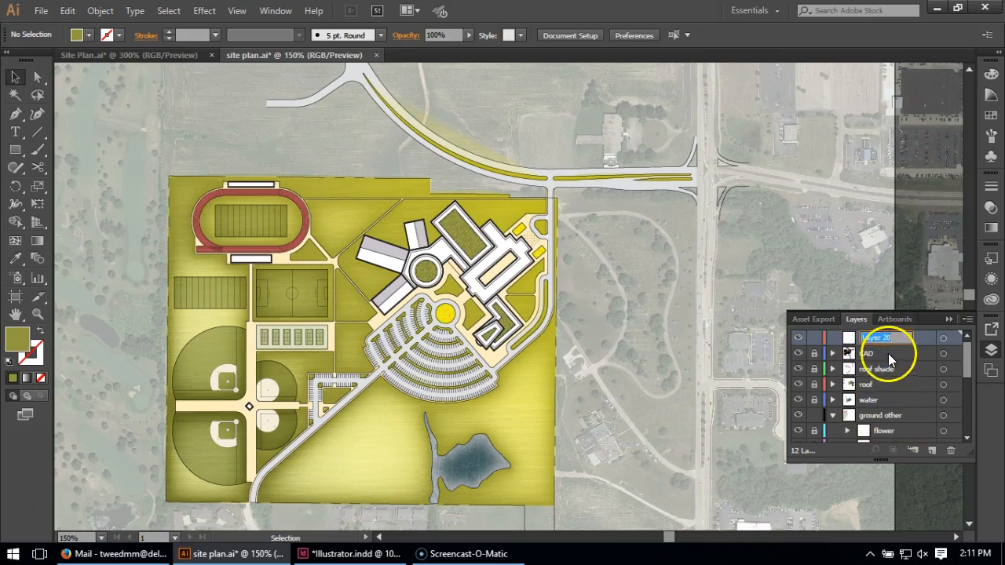
pyautogui.write('tree')
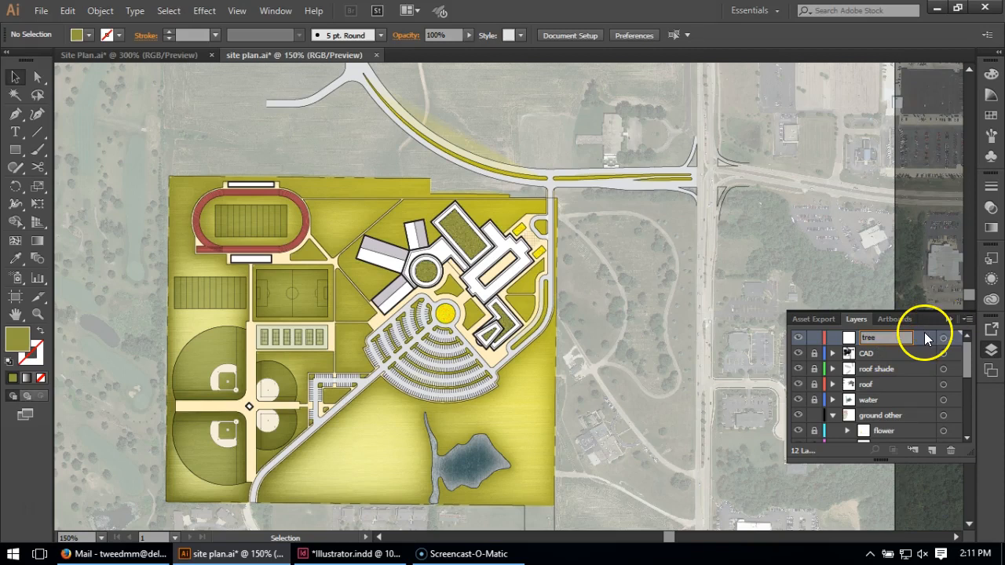
pyautogui.press('Return')
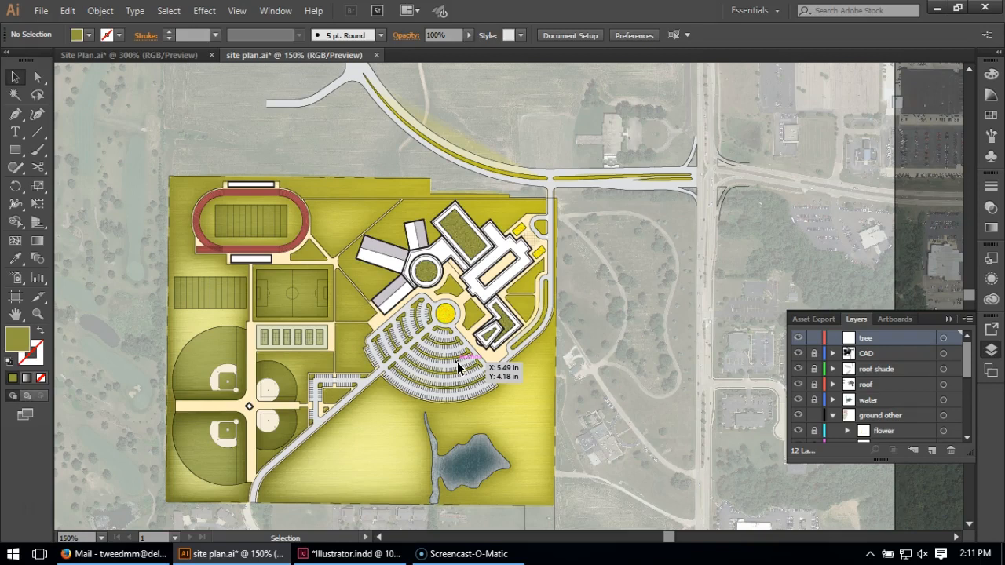
# Draw a circle about 0.145 in wide on the tree layer, on the walkway between the building corner and the parking lot
pyautogui.click(890, 339)
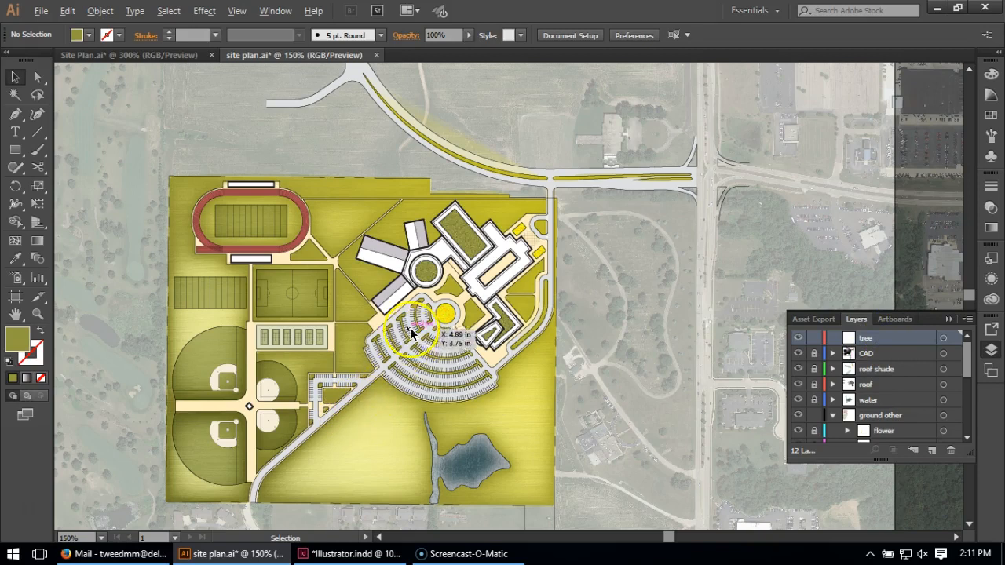
pyautogui.scroll(4, 374, 327)
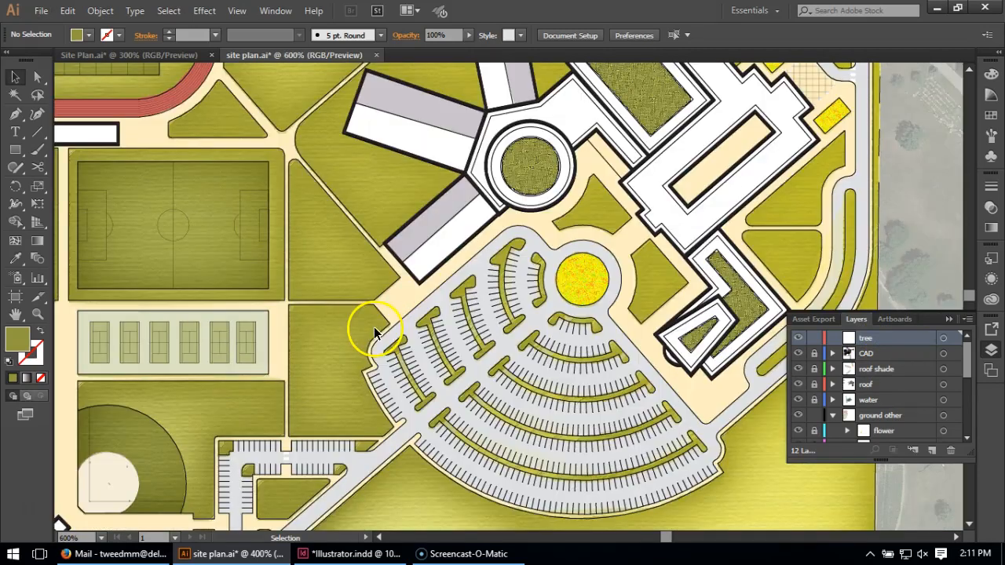
pyautogui.scroll(4, 417, 306)
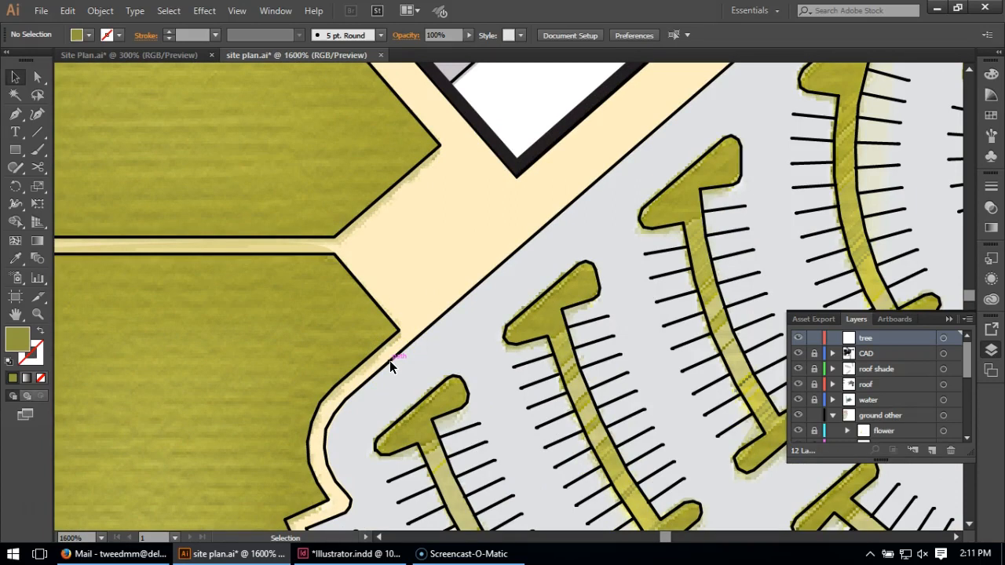
pyautogui.click(15, 153)
pyautogui.moveTo(14, 155); pyautogui.dragTo(58, 185)
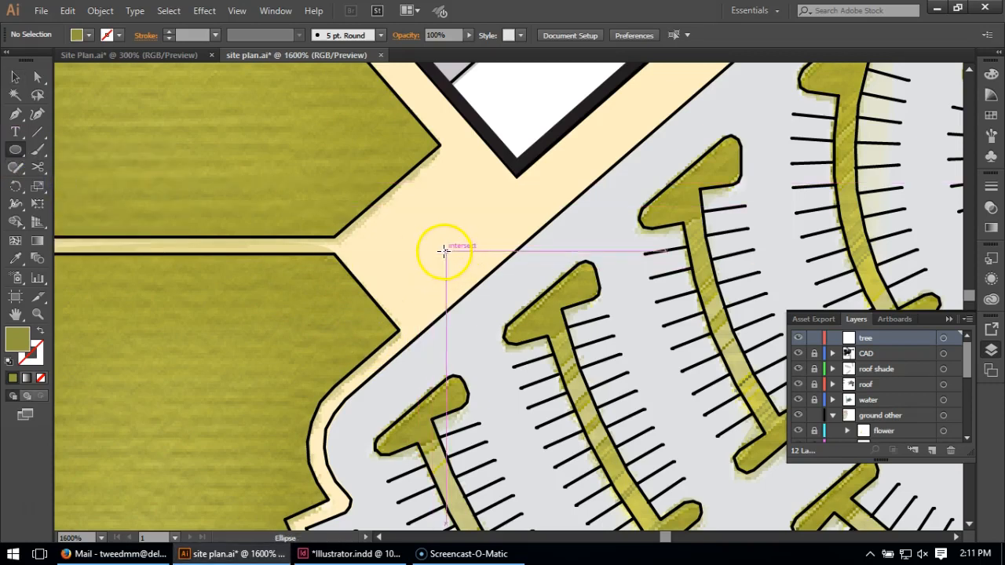
pyautogui.moveTo(440, 247); pyautogui.dragTo(502, 299)
# Size the circle against the parking islands, shrinking it to about 0.128 in, and place it back on the walkway by the building corner
pyautogui.click(15, 76)
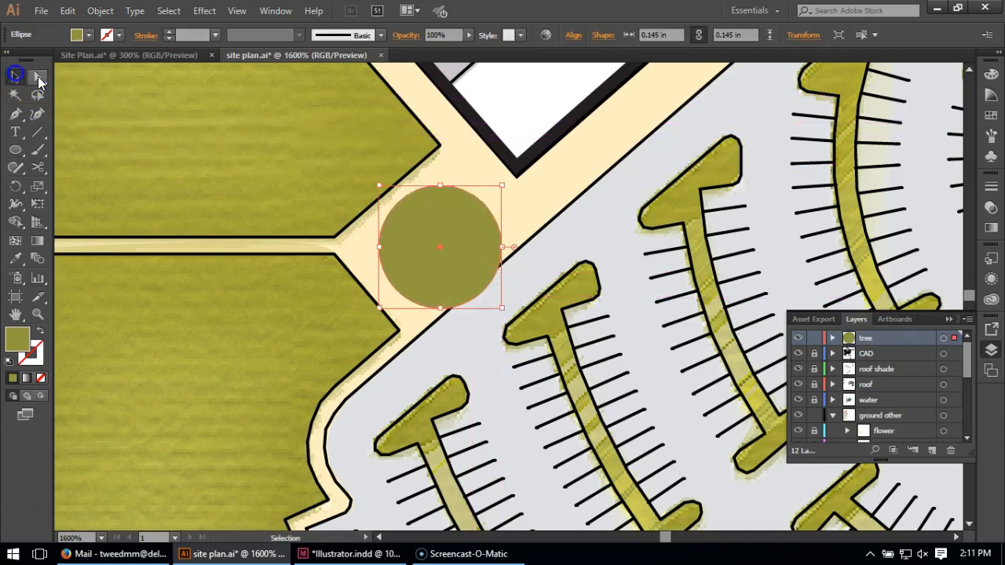
pyautogui.moveTo(422, 225); pyautogui.dragTo(492, 430)
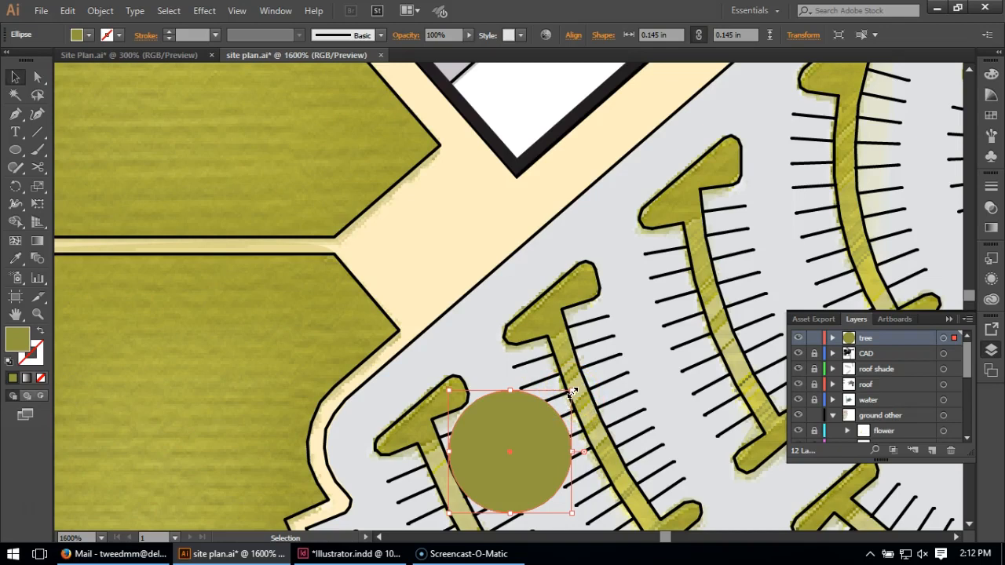
pyautogui.moveTo(572, 391); pyautogui.dragTo(557, 403)
pyautogui.moveTo(531, 455); pyautogui.dragTo(482, 219)
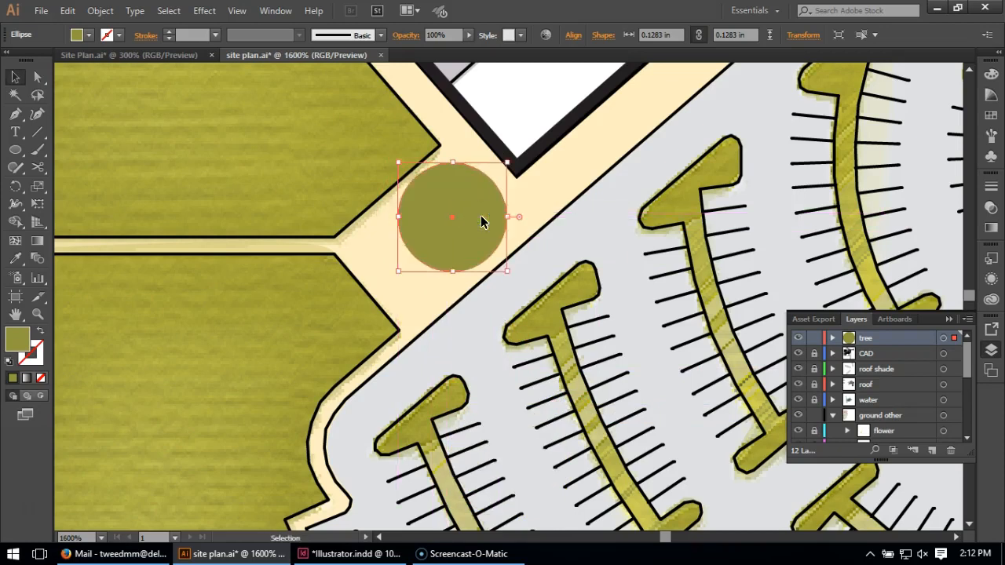
# Set the circle's fill color to RGB 116, 123, 50
pyautogui.doubleClick(18, 338)
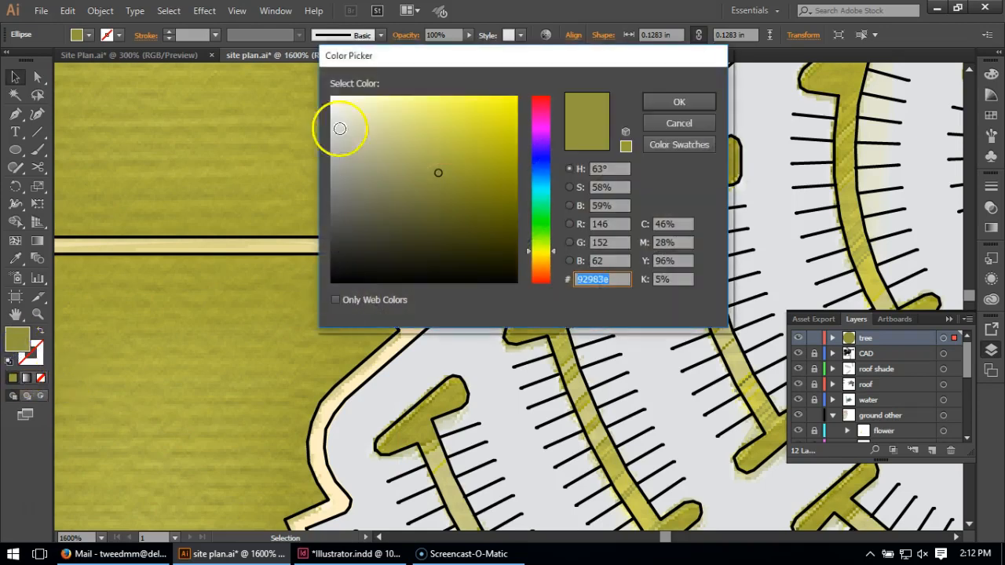
pyautogui.moveTo(385, 54); pyautogui.dragTo(597, 141)
pyautogui.click(826, 310)
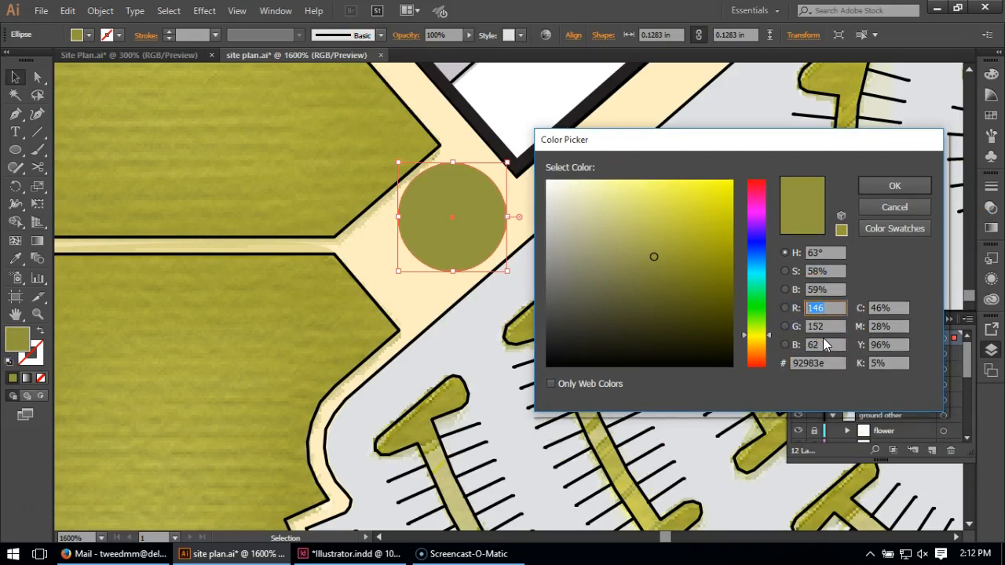
pyautogui.write('116')
pyautogui.press('Tab')
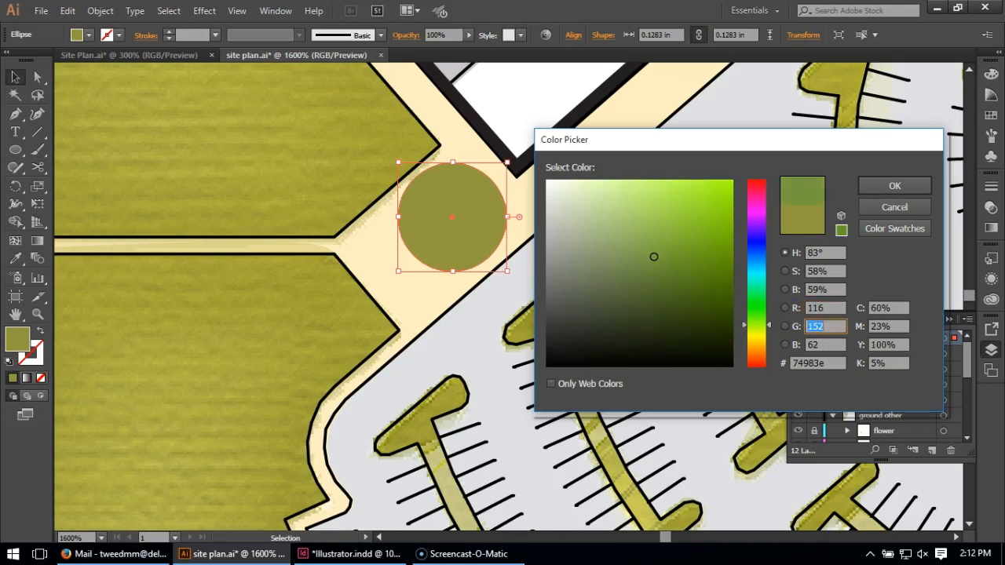
pyautogui.write('123')
pyautogui.press('Tab')
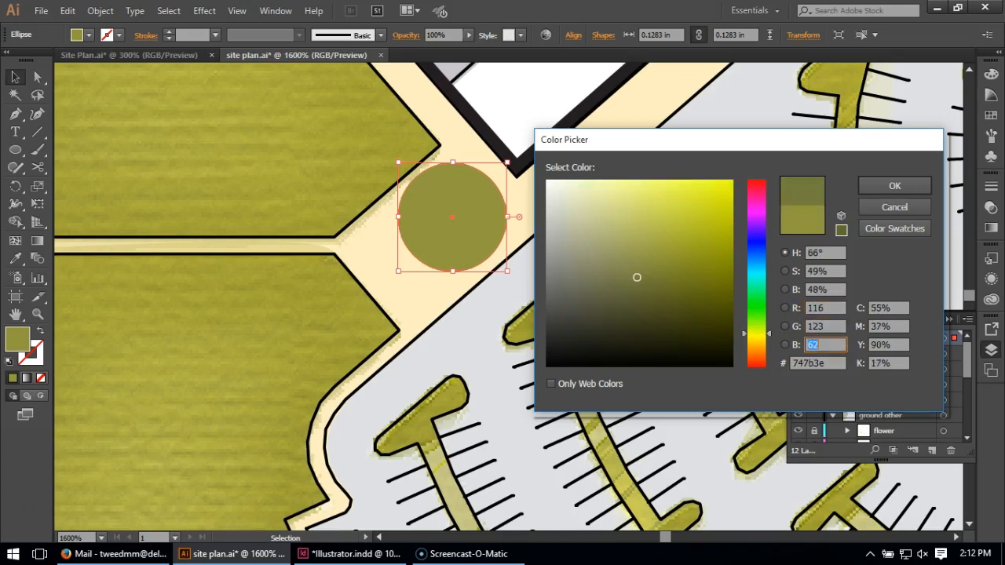
pyautogui.write('50')
pyautogui.click(905, 188)
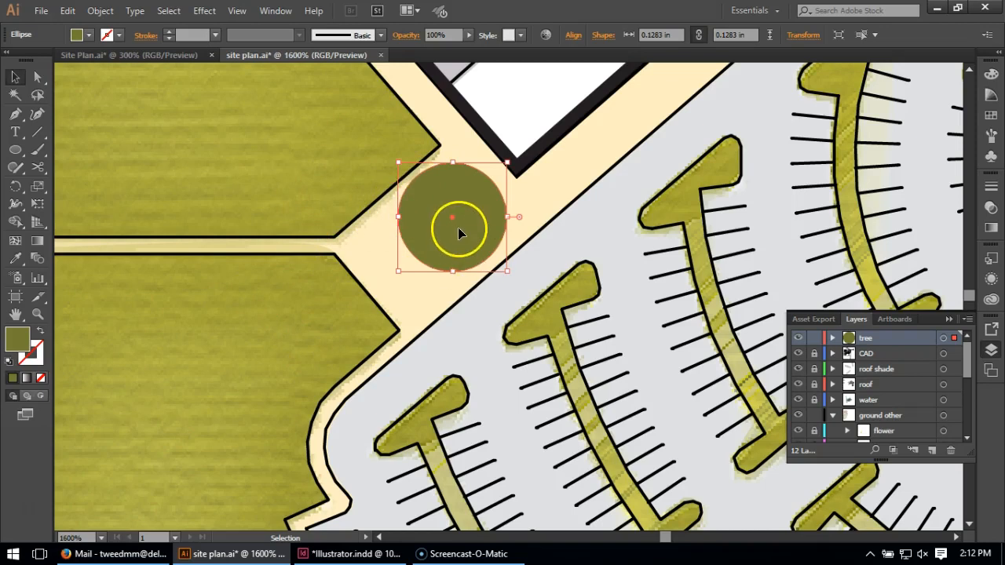
# Apply a Roughen effect to the circle with 5% relative size, detail 69 per inch and smooth points
pyautogui.click(200, 11)
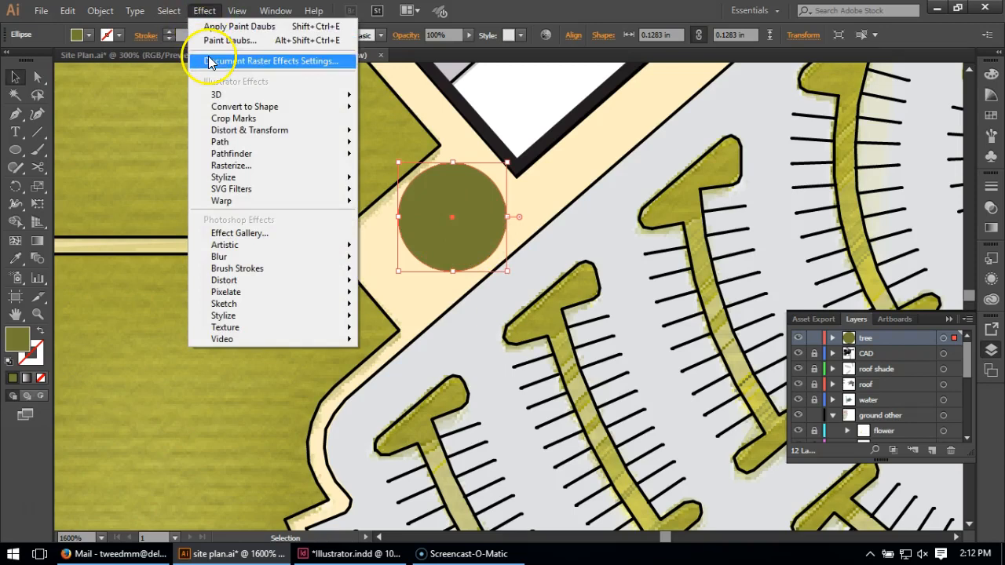
pyautogui.moveTo(230, 133)
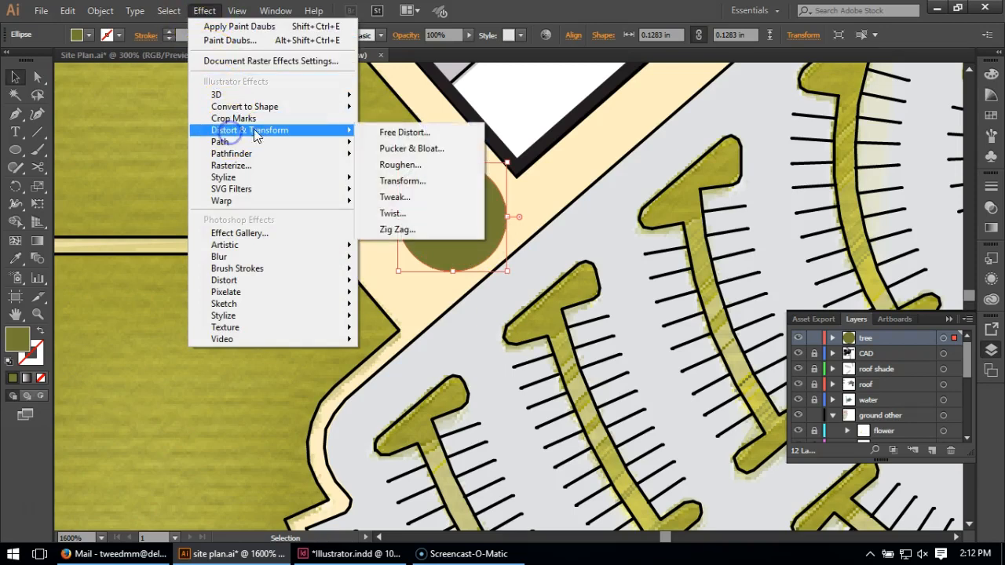
pyautogui.click(384, 164)
pyautogui.moveTo(106, 11); pyautogui.dragTo(629, 67)
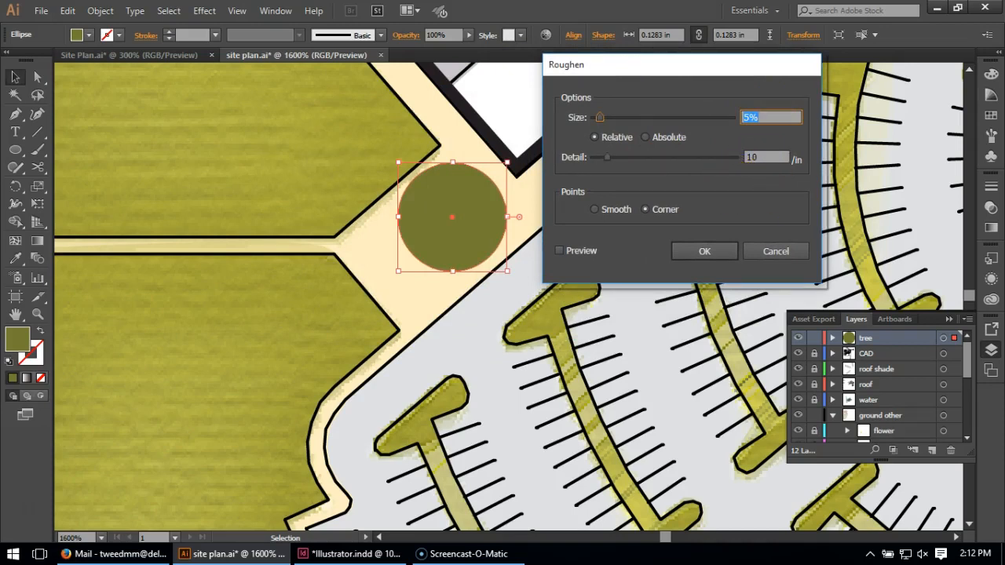
pyautogui.click(596, 211)
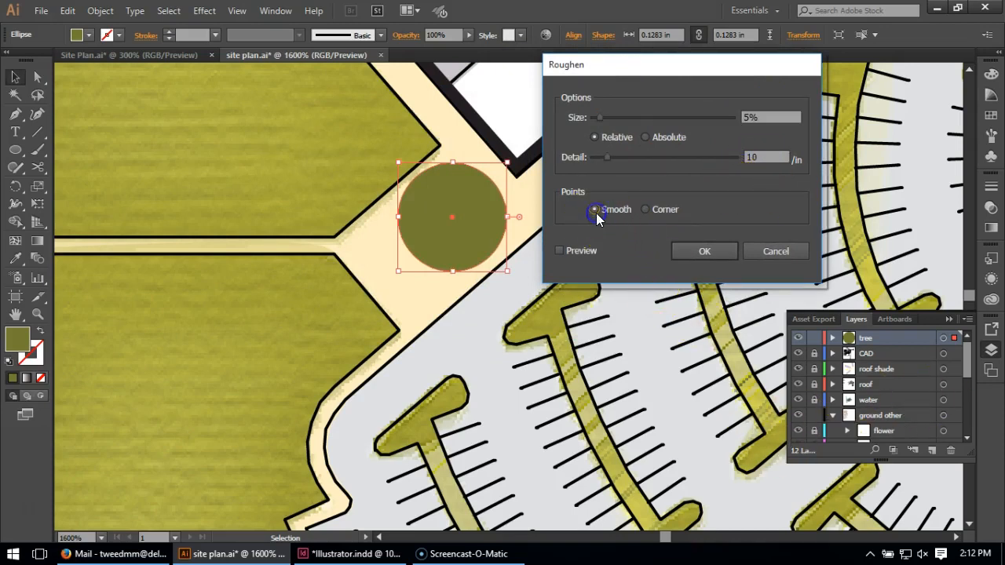
pyautogui.click(579, 252)
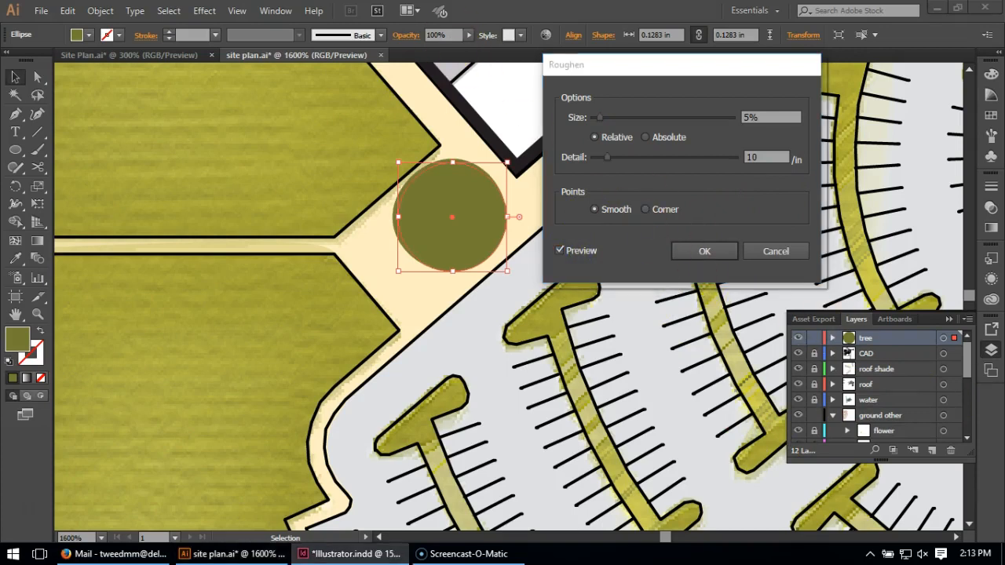
pyautogui.click(675, 189)
pyautogui.moveTo(773, 158); pyautogui.dragTo(711, 160)
pyautogui.write('69')
pyautogui.click(781, 118)
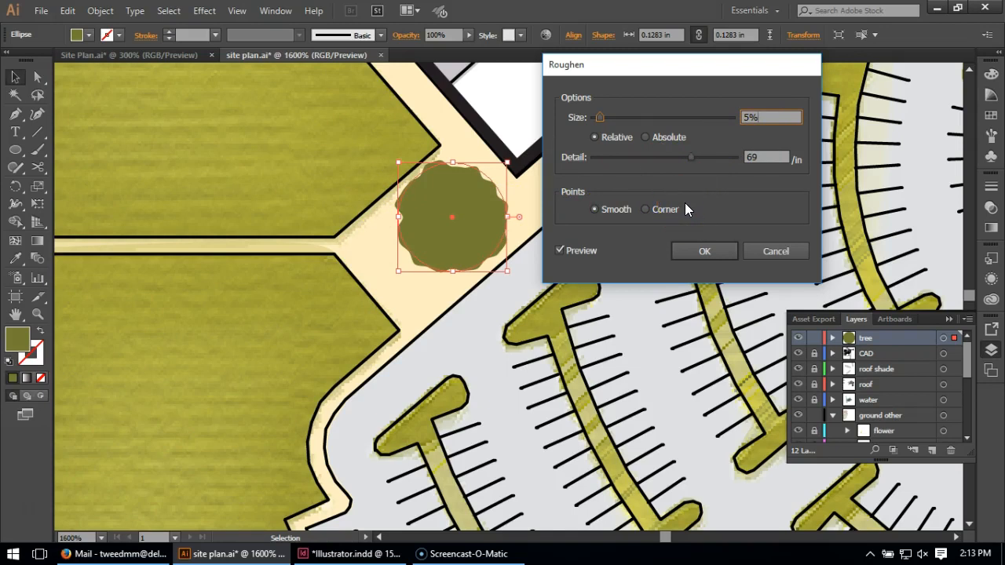
pyautogui.click(703, 252)
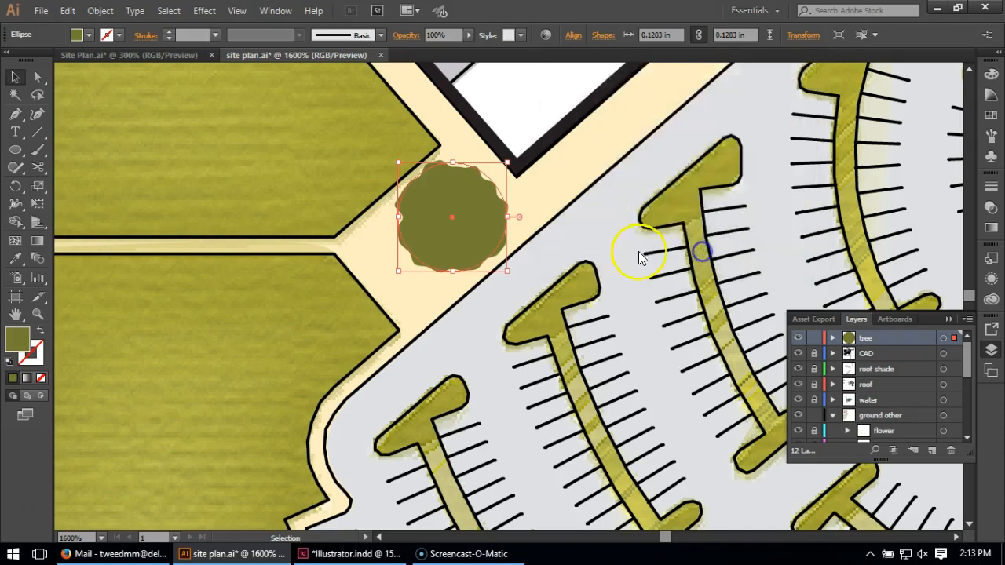
# Deselect the roughened circle and set the fill color for new shapes to RGB 146, 152, 62
pyautogui.click(560, 187)
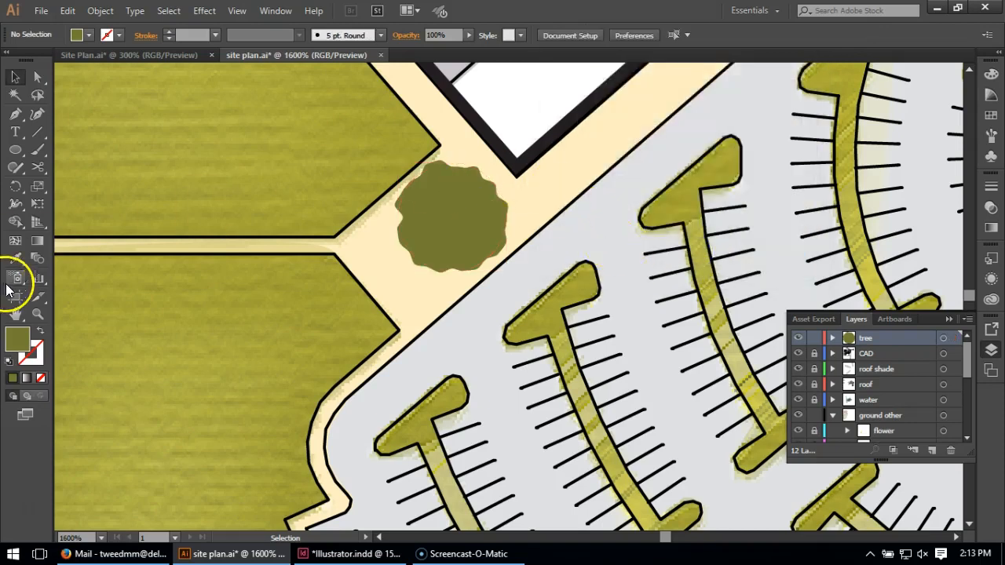
pyautogui.doubleClick(17, 339)
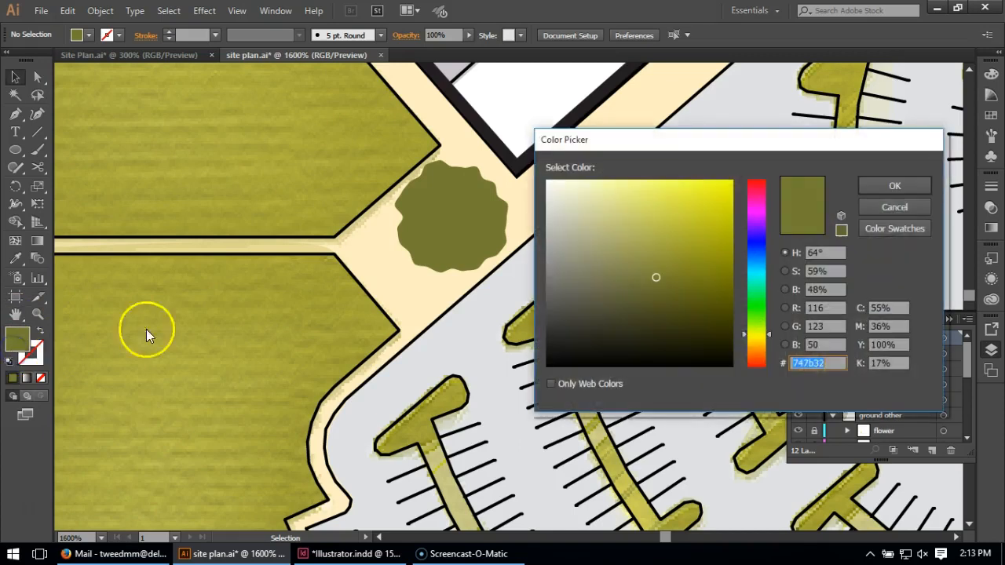
pyautogui.doubleClick(817, 308)
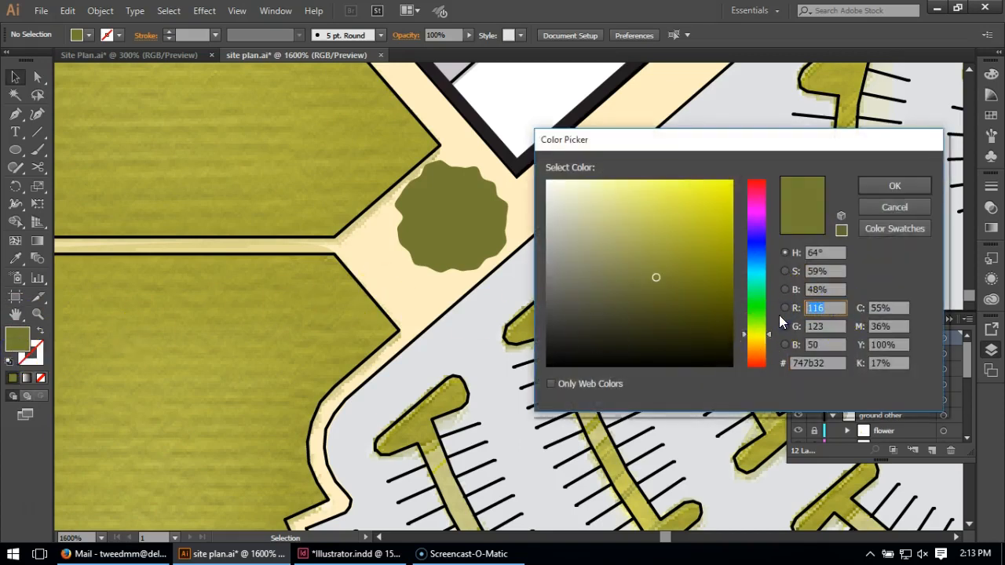
pyautogui.write('146')
pyautogui.click(824, 326)
pyautogui.write('152')
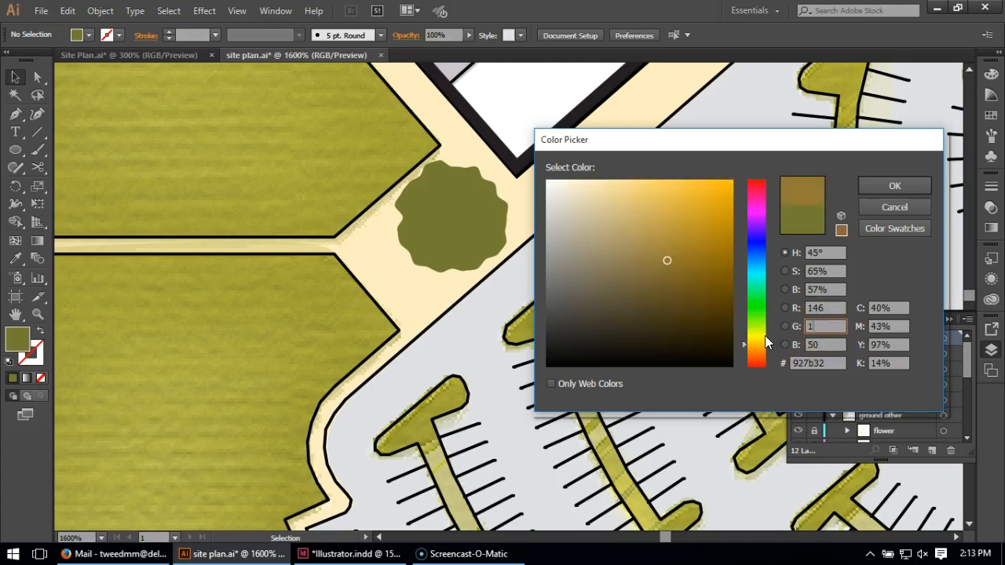
pyautogui.click(826, 345)
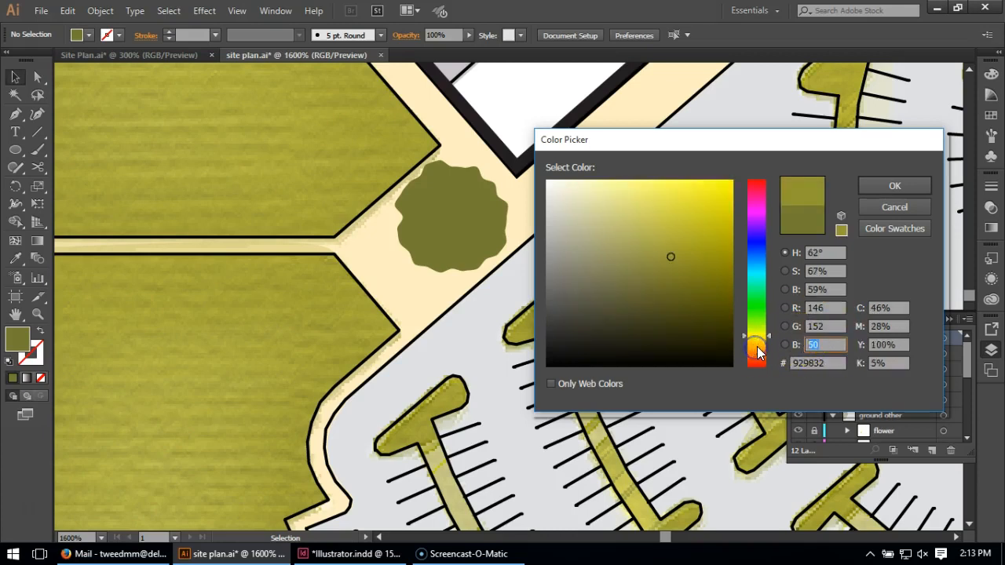
pyautogui.write('62')
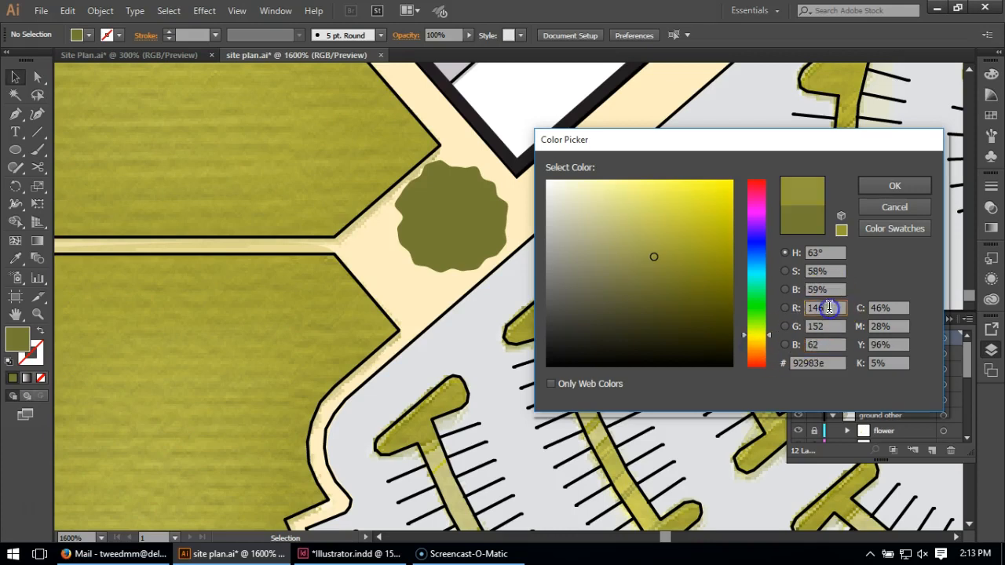
pyautogui.click(887, 185)
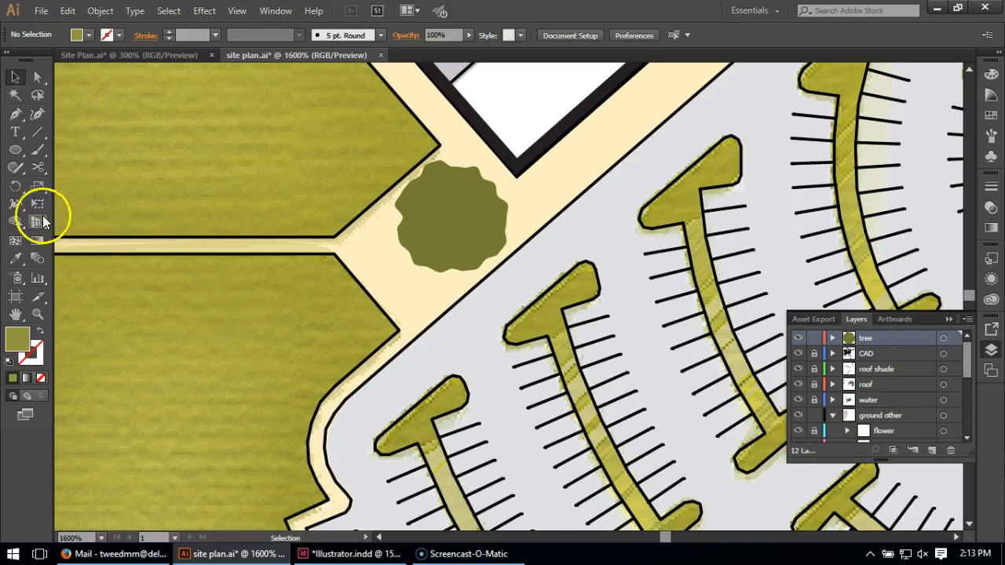
# Draw a closed, irregular highlight shape with the Pen tool over the lower-right portion of the roughened tree circle
pyautogui.click(15, 113)
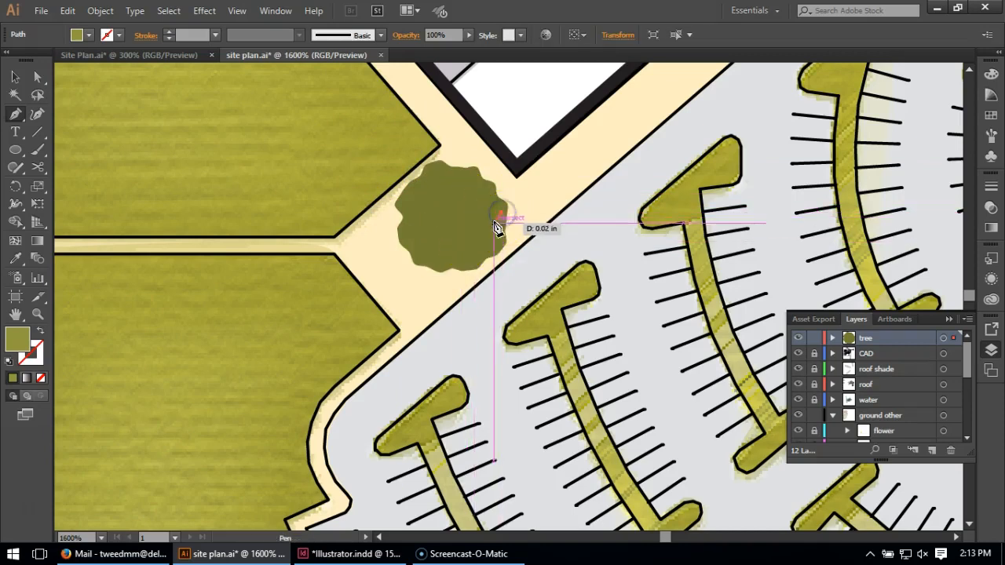
pyautogui.moveTo(485, 226); pyautogui.dragTo(459, 269)
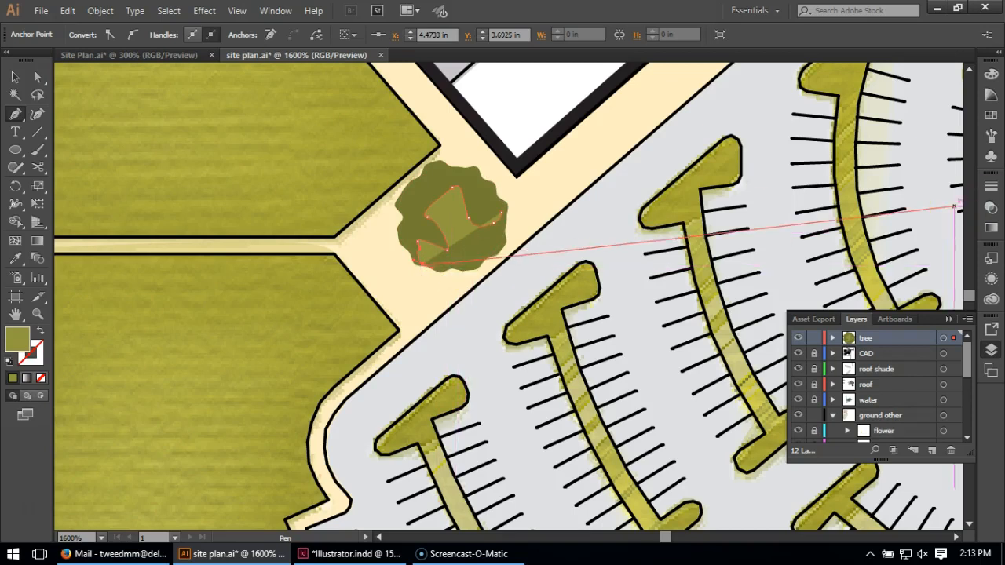
pyautogui.hotkey('alt', 'Tab')
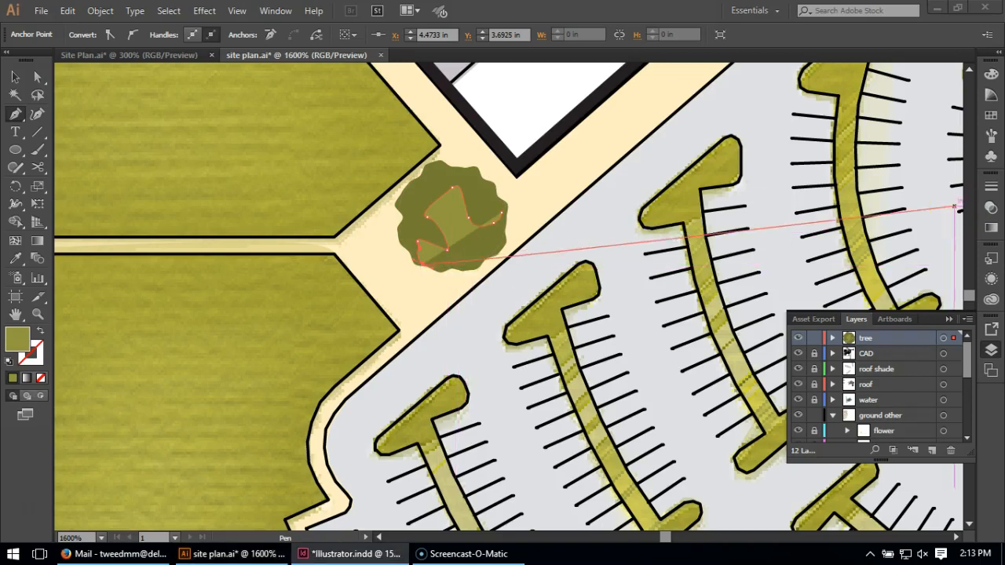
pyautogui.click(457, 268)
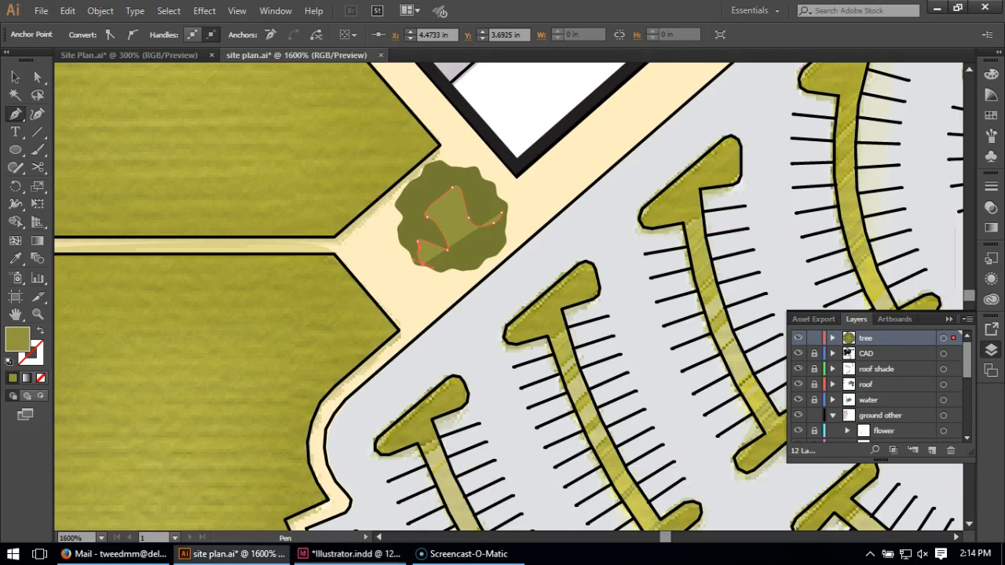
pyautogui.moveTo(458, 268); pyautogui.dragTo(458, 270)
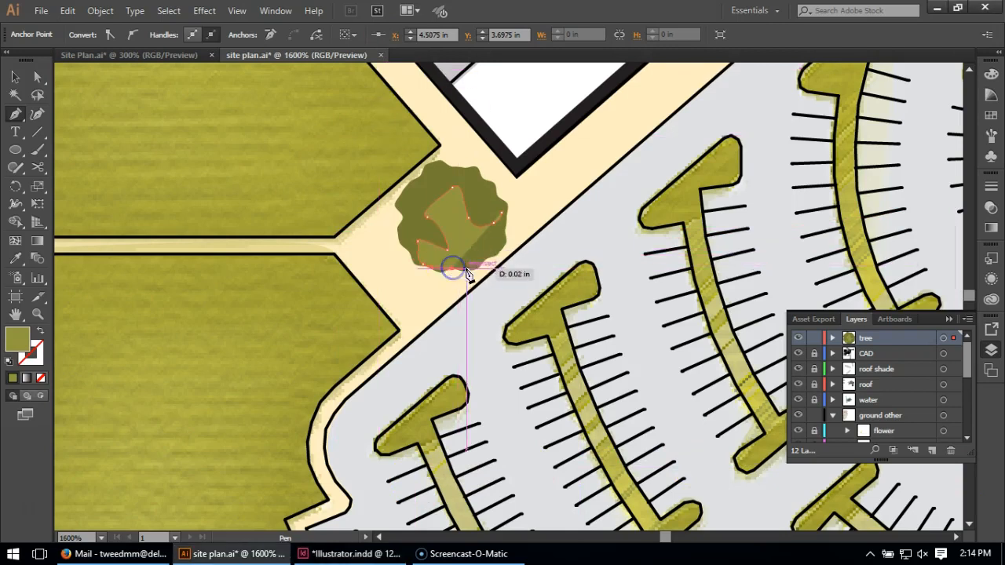
pyautogui.click(495, 250)
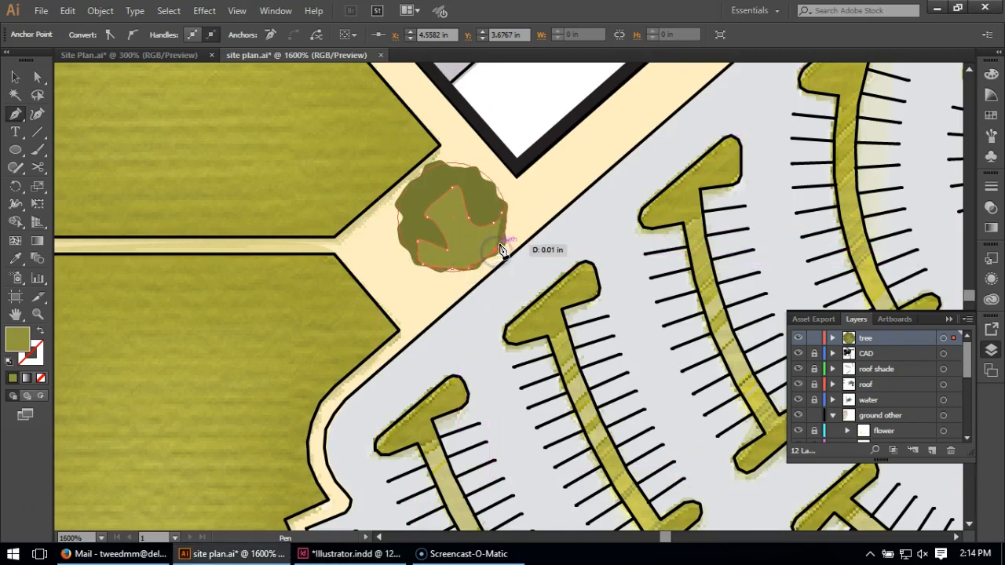
pyautogui.click(505, 217)
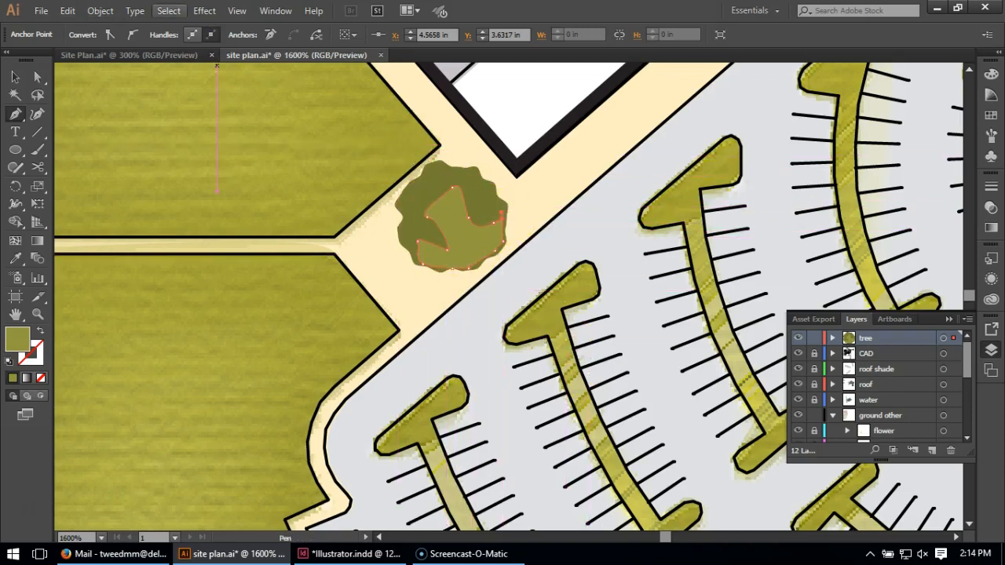
# Apply a Roughen effect to the highlight shape with 12% relative size, detail 75 per inch and smooth points
pyautogui.click(175, 6)
pyautogui.click(192, 12)
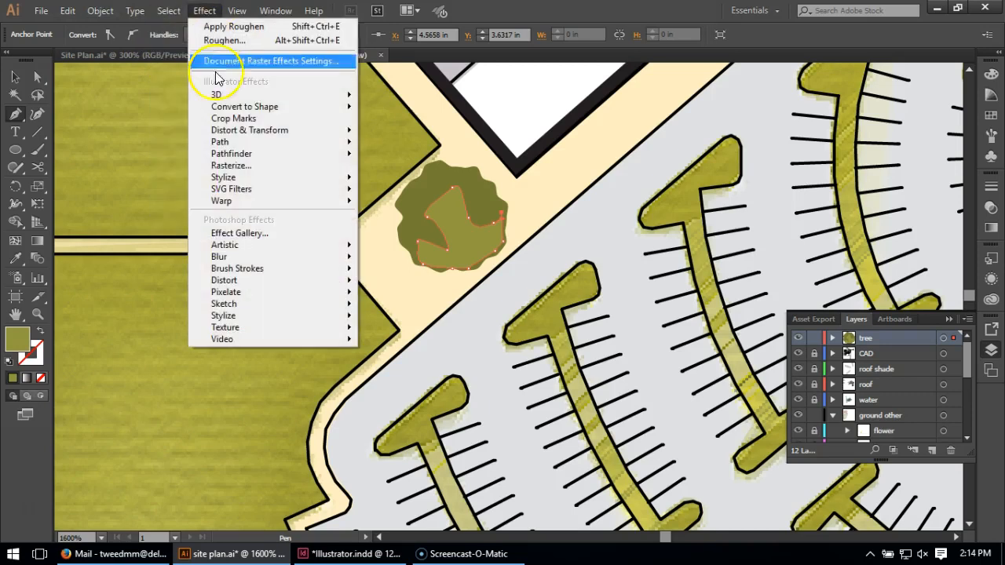
pyautogui.moveTo(248, 137)
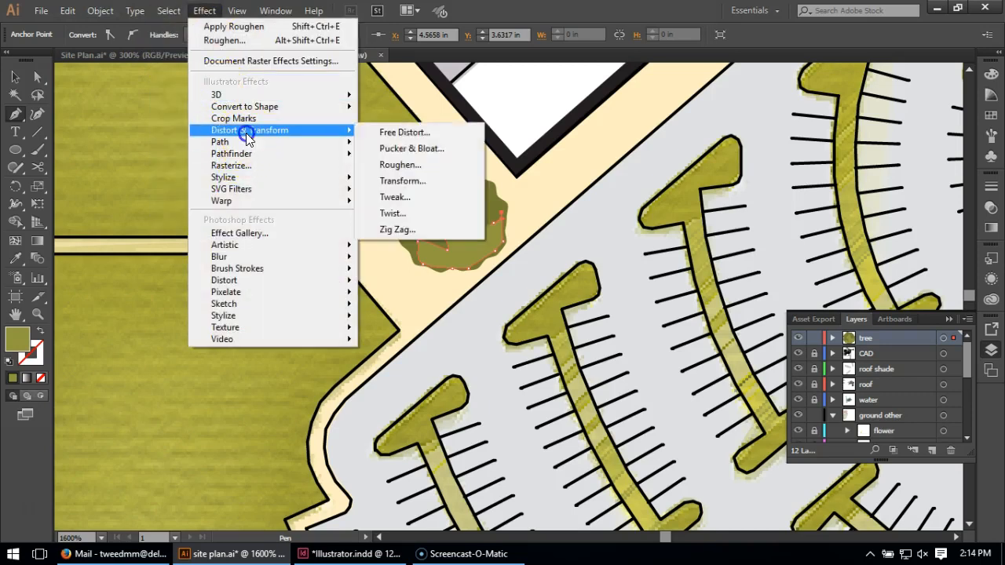
pyautogui.click(404, 165)
pyautogui.click(585, 251)
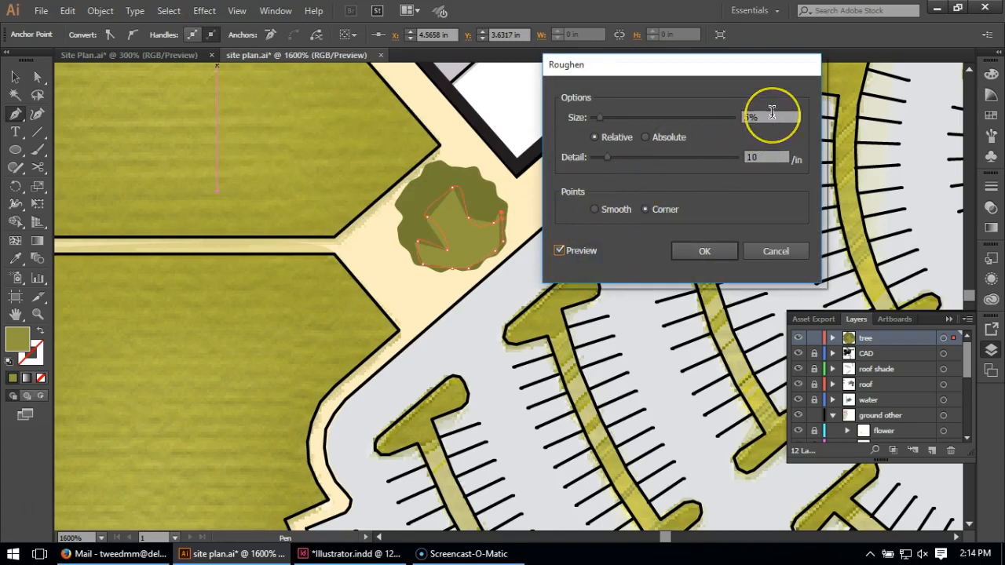
pyautogui.click(615, 208)
pyautogui.moveTo(775, 117); pyautogui.dragTo(737, 117)
pyautogui.write('12')
pyautogui.click(785, 157)
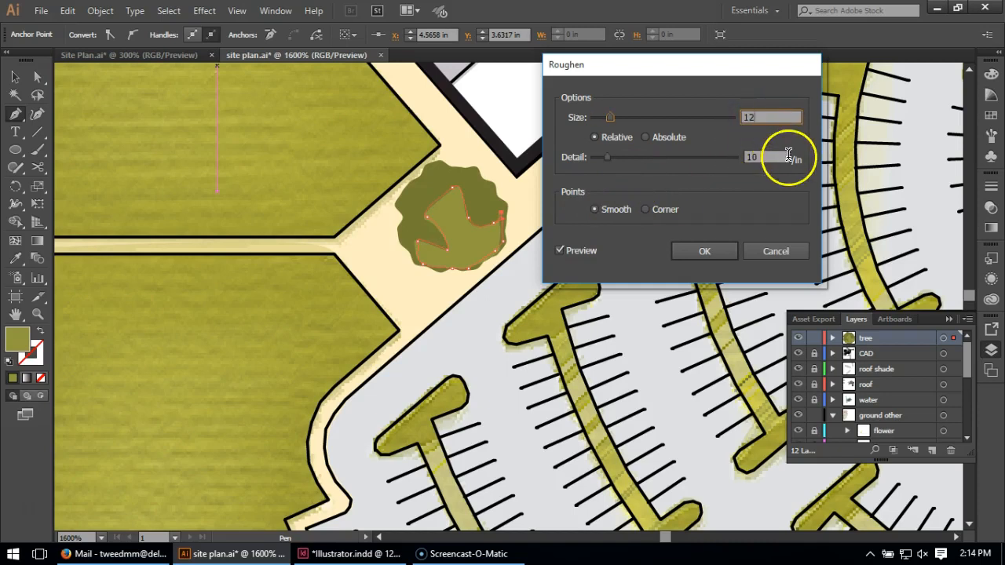
pyautogui.click(773, 157)
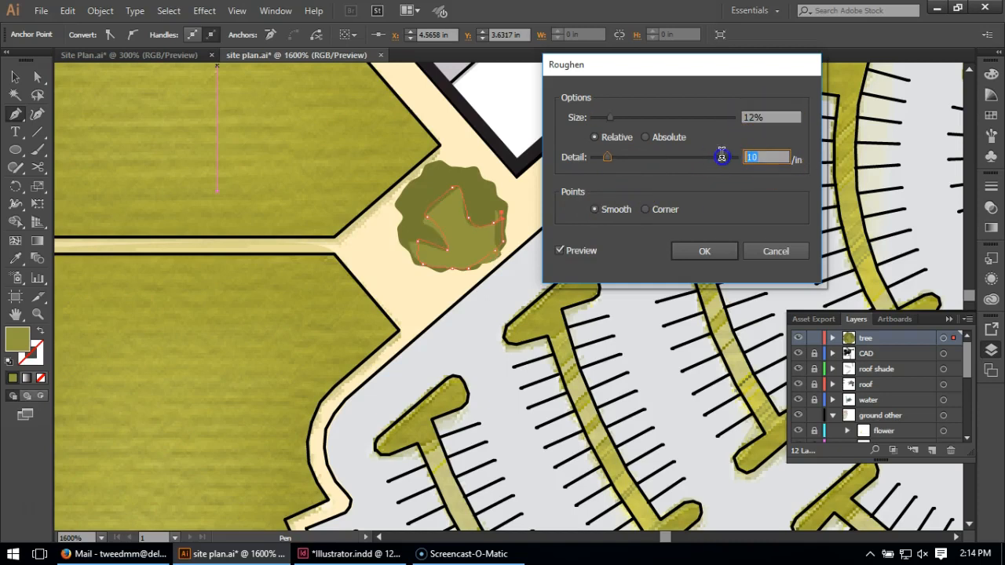
pyautogui.write('75')
pyautogui.click(775, 113)
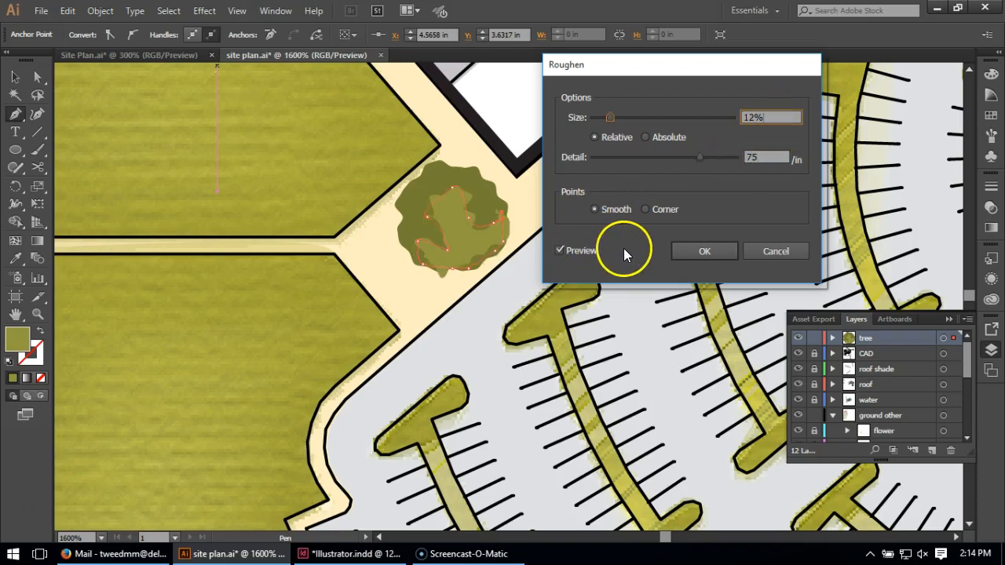
pyautogui.click(703, 263)
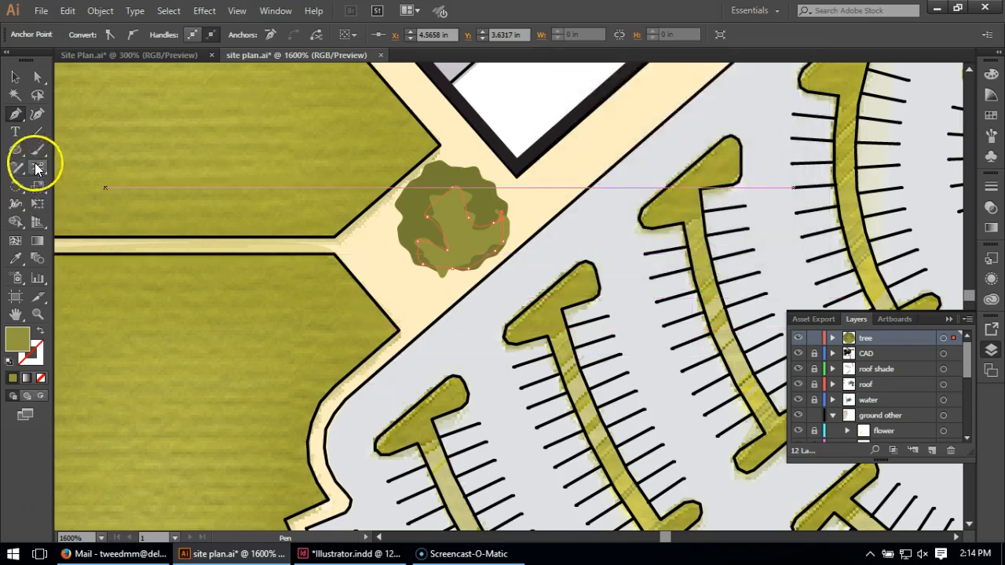
# Move the anchor points on the highlight's inner left side inward with Direct Selection, and deselect the shape
pyautogui.click(37, 77)
pyautogui.moveTo(424, 215); pyautogui.dragTo(445, 240)
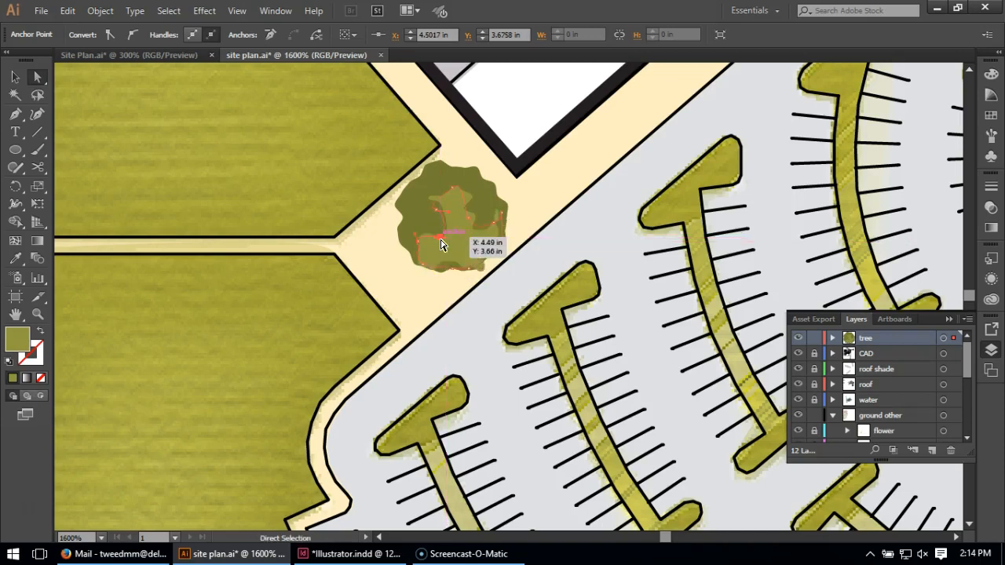
pyautogui.click(553, 198)
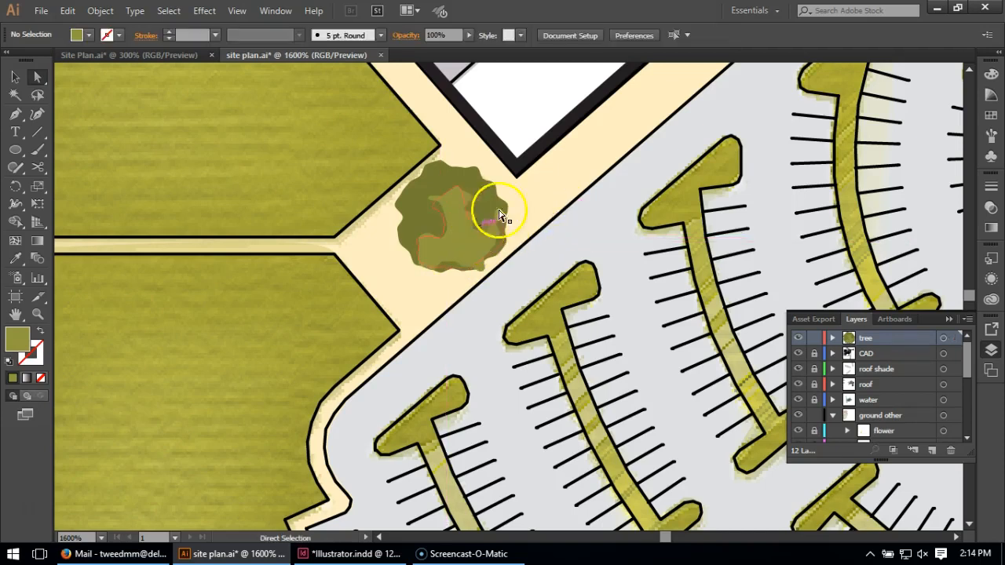
# Reshape the highlight's lower and right edges by moving individual anchor points to follow the tree circle's outline
pyautogui.keyDown('alt'); pyautogui.click(468, 262); pyautogui.keyUp('alt')
pyautogui.scroll(2, 464, 269)
pyautogui.moveTo(440, 235); pyautogui.dragTo(444, 276)
pyautogui.hotkey('ctrl', 'z')
pyautogui.click(443, 263)
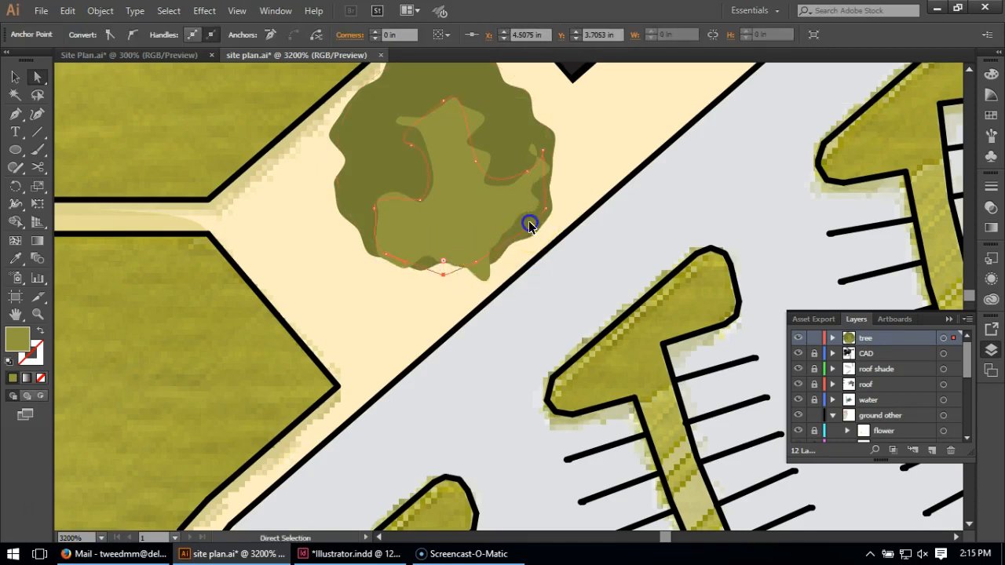
pyautogui.click(531, 227)
pyautogui.moveTo(531, 228); pyautogui.dragTo(545, 225)
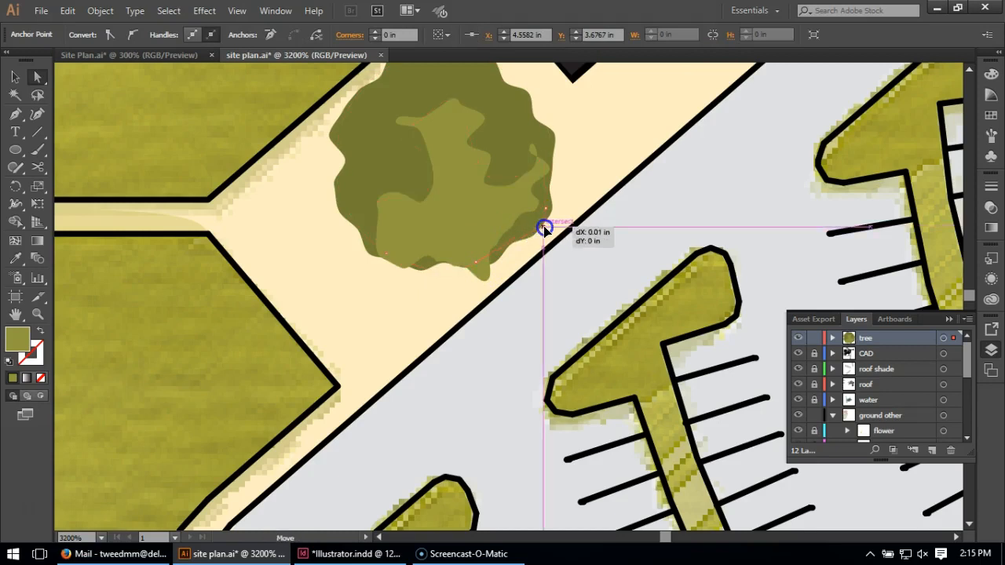
pyautogui.moveTo(545, 153); pyautogui.dragTo(531, 123)
pyautogui.moveTo(526, 172); pyautogui.dragTo(517, 165)
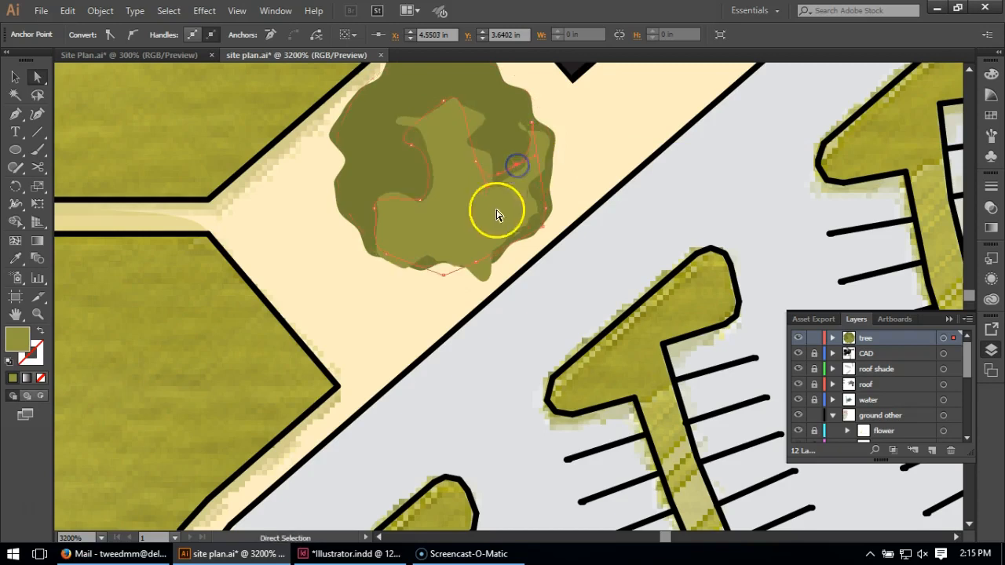
pyautogui.click(575, 162)
# Move the anchor point at the highlight's inner left notch down toward the center of the tree, and deselect the shape
pyautogui.press('alt')
pyautogui.click(422, 220)
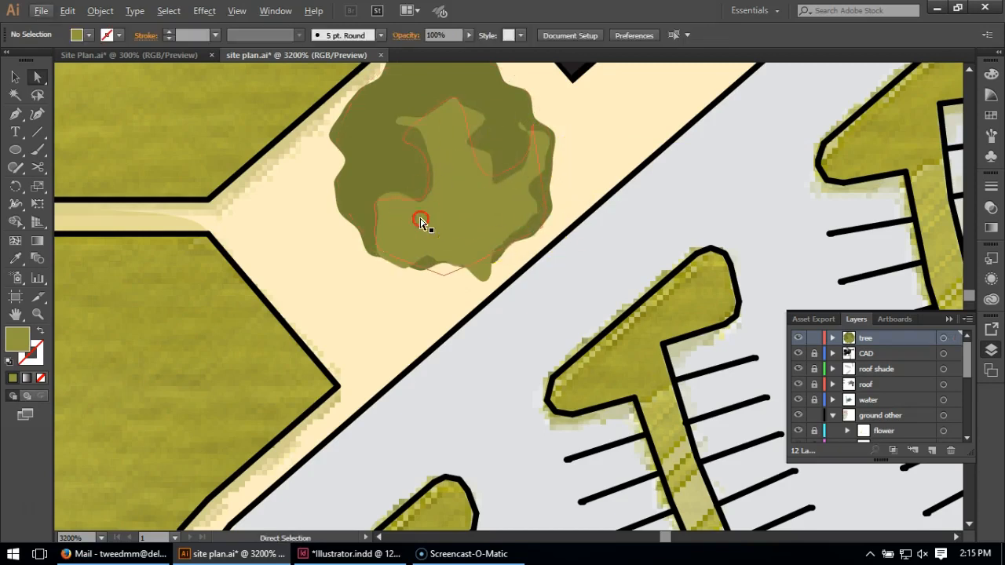
pyautogui.scroll(1, 422, 220)
pyautogui.scroll(-4, 472, 276)
pyautogui.scroll(-4, 452, 267)
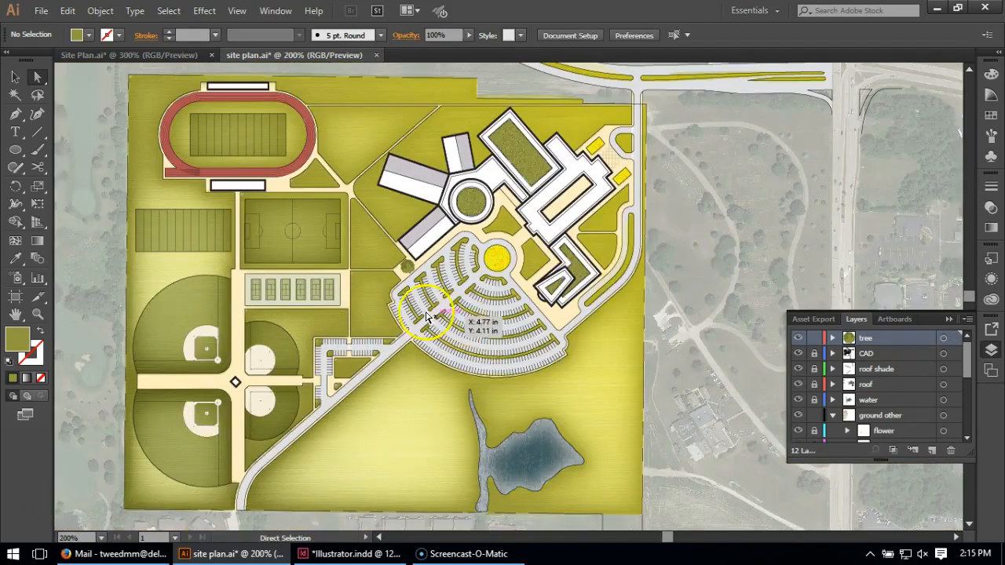
pyautogui.scroll(4, 405, 274)
pyautogui.scroll(2, 406, 274)
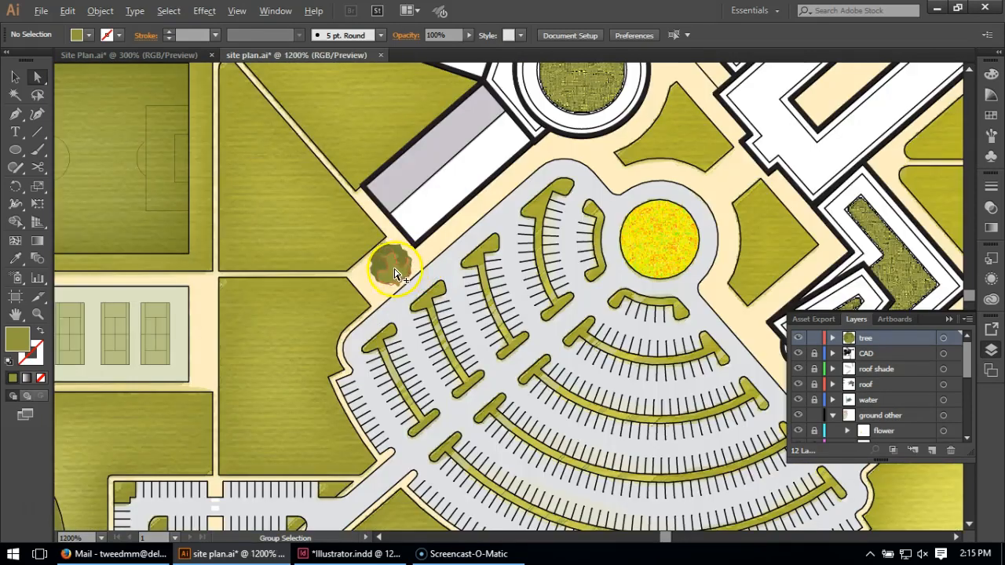
pyautogui.click(389, 271)
pyautogui.scroll(1, 374, 273)
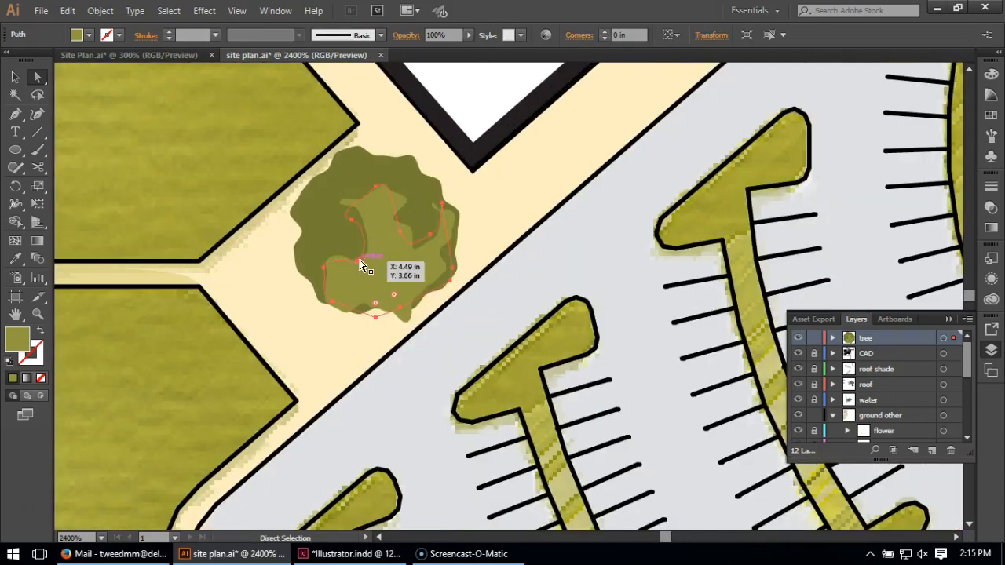
pyautogui.click(357, 261)
pyautogui.moveTo(358, 263); pyautogui.dragTo(375, 276)
pyautogui.click(505, 183)
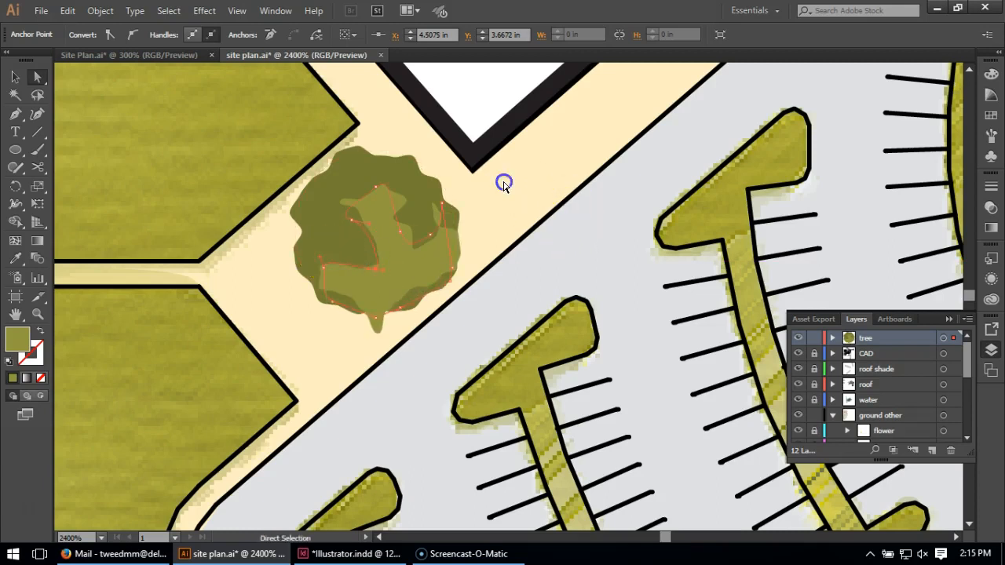
pyautogui.scroll(-1, 507, 221)
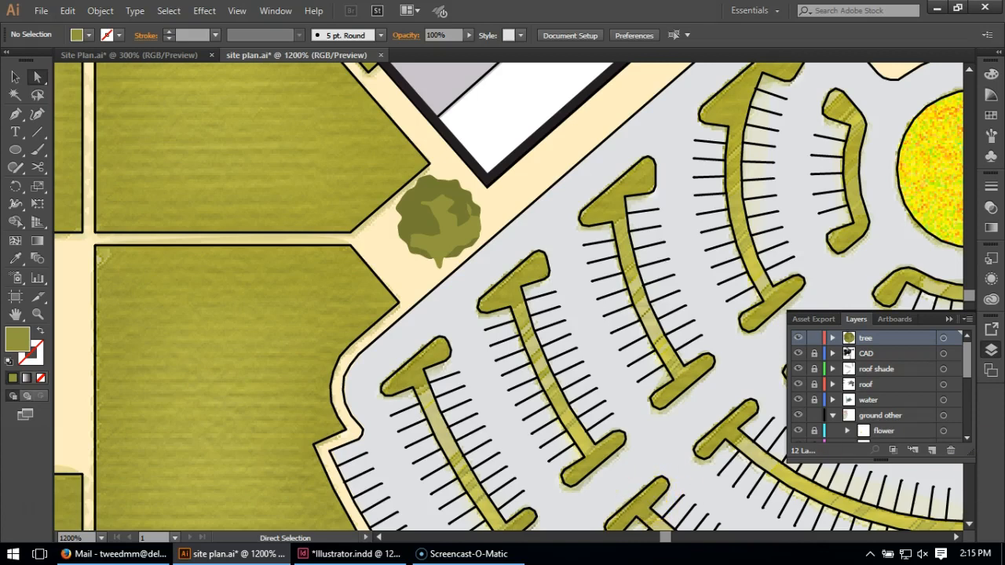
# Select the tree circle and highlight together and create a new Scatter Brush from them
pyautogui.click(349, 554)
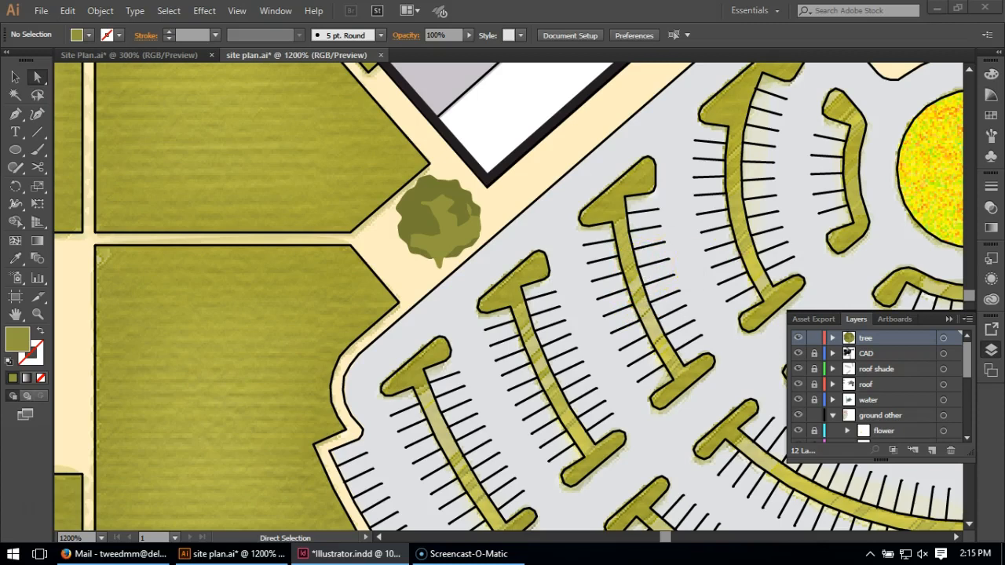
pyautogui.click(15, 76)
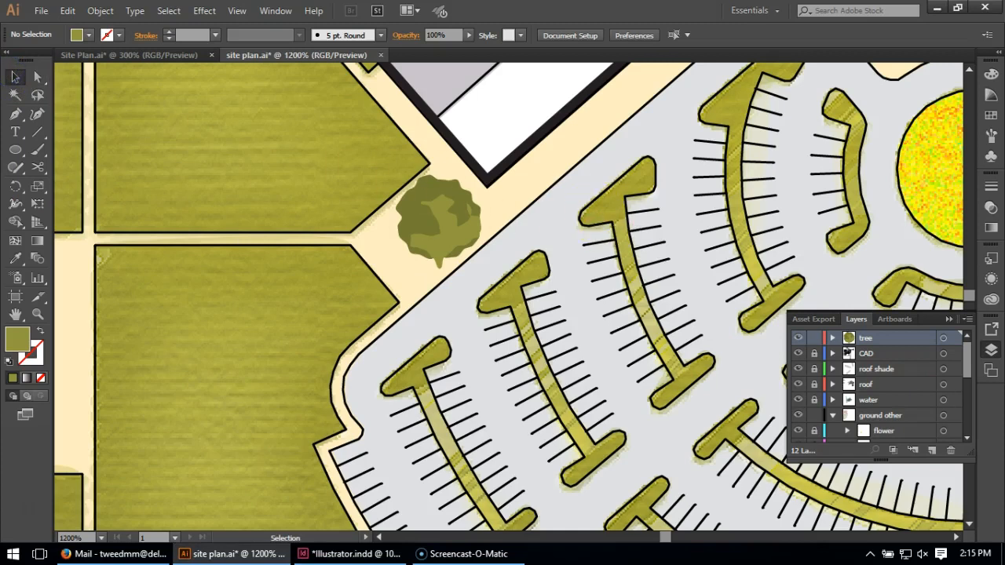
pyautogui.click(990, 136)
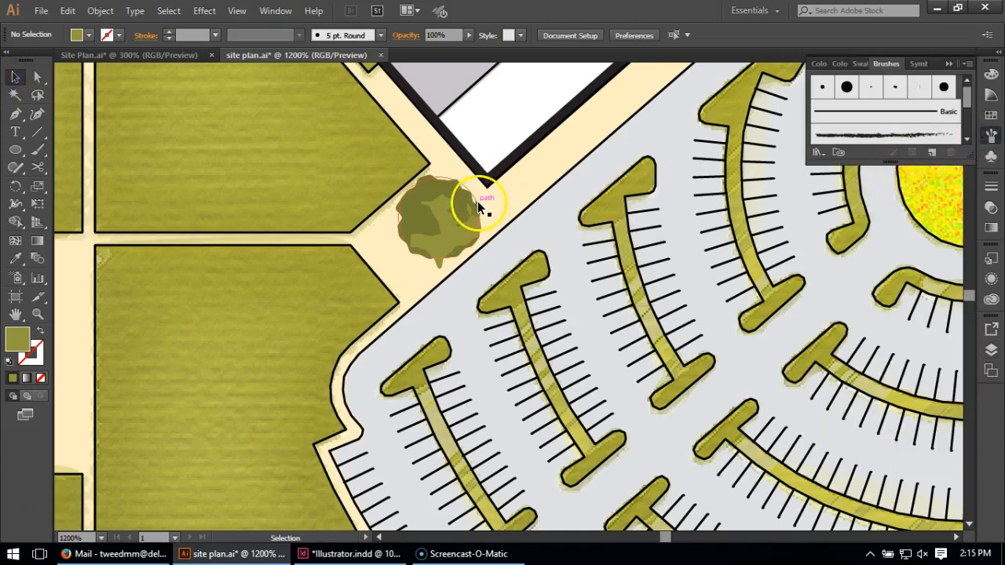
pyautogui.click(429, 233)
pyautogui.moveTo(452, 233)
pyautogui.mouseDown()
pyautogui.moveTo(698, 180)
pyautogui.moveTo(960, 104)
pyautogui.moveTo(962, 88)
pyautogui.mouseUp()
pyautogui.moveTo(79, 11)
pyautogui.mouseDown()
pyautogui.moveTo(525, 179)
pyautogui.moveTo(521, 187)
pyautogui.mouseUp()
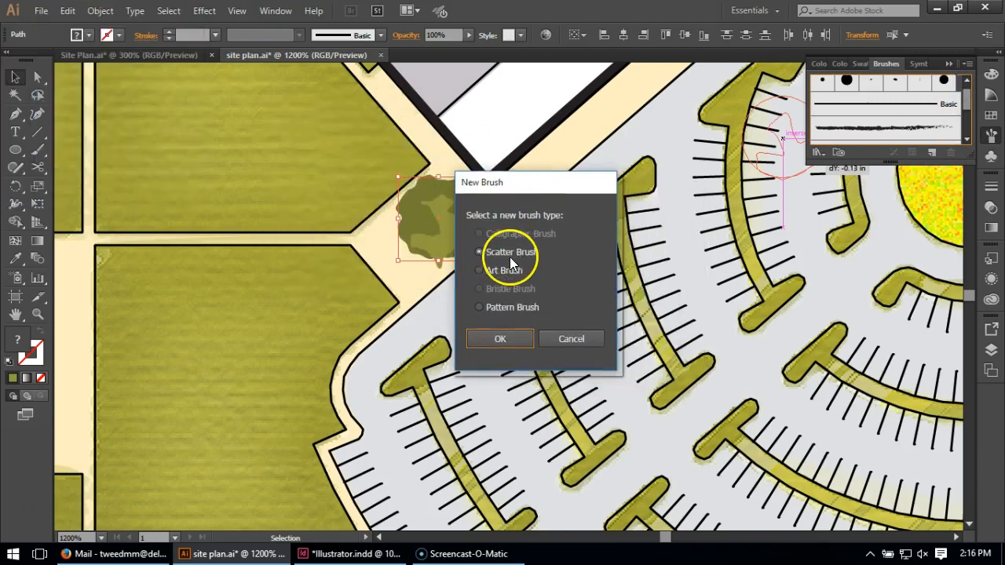
pyautogui.click(508, 342)
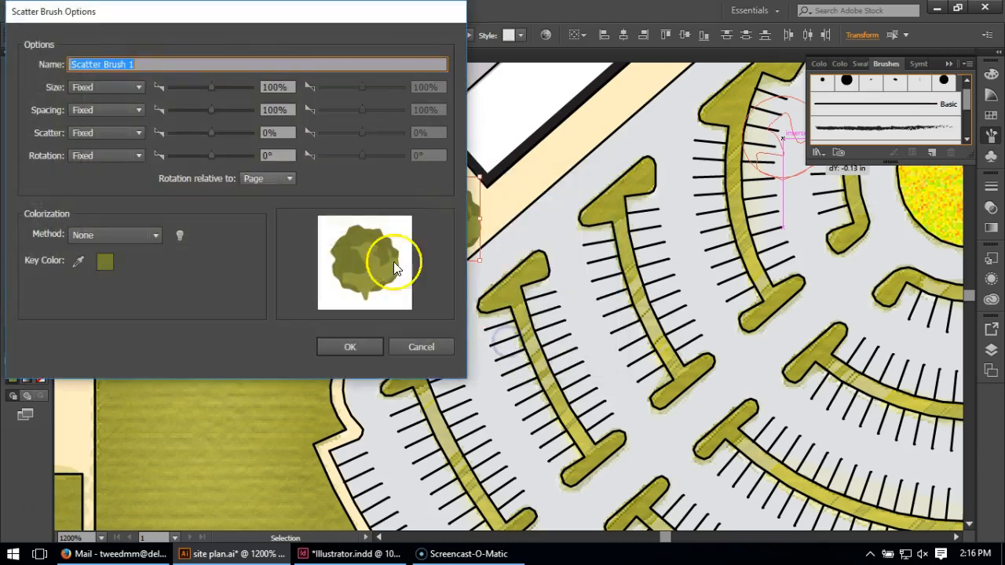
# Set the new scatter brush's fixed size to 158% and its fixed spacing to 184%
pyautogui.moveTo(130, 19)
pyautogui.mouseDown()
pyautogui.moveTo(310, 88)
pyautogui.moveTo(401, 74)
pyautogui.mouseUp()
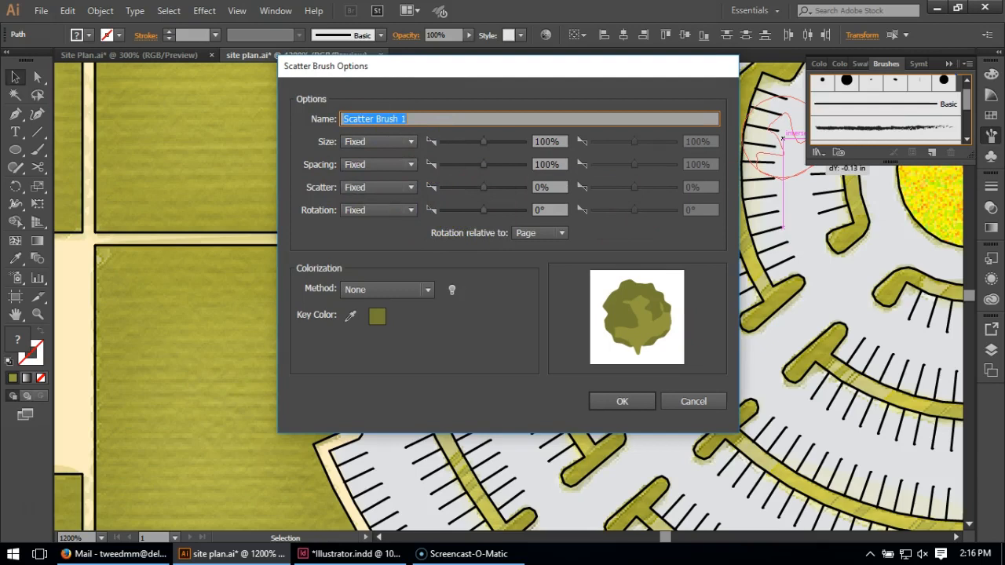
pyautogui.hotkey('alt', 'Tab')
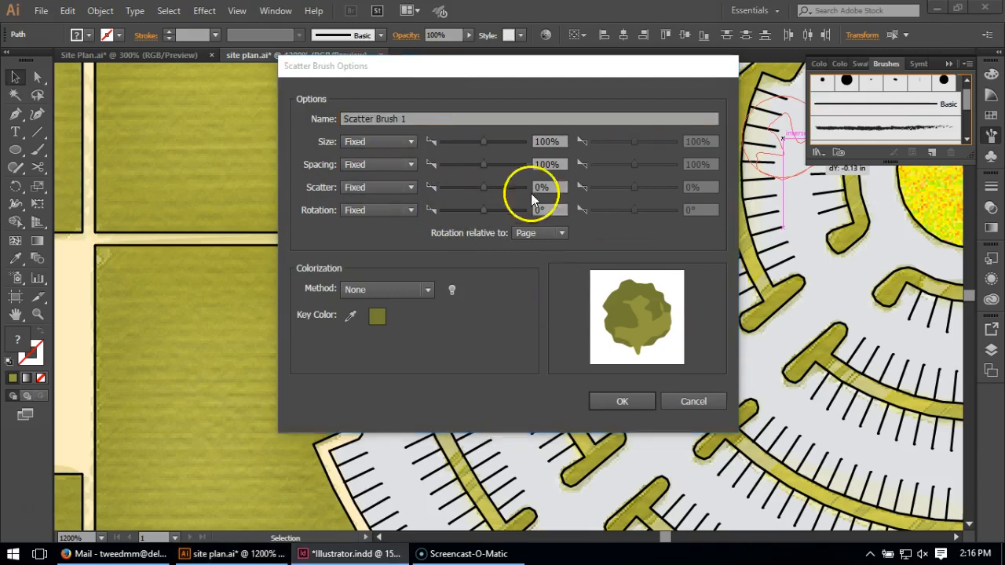
pyautogui.click(489, 67)
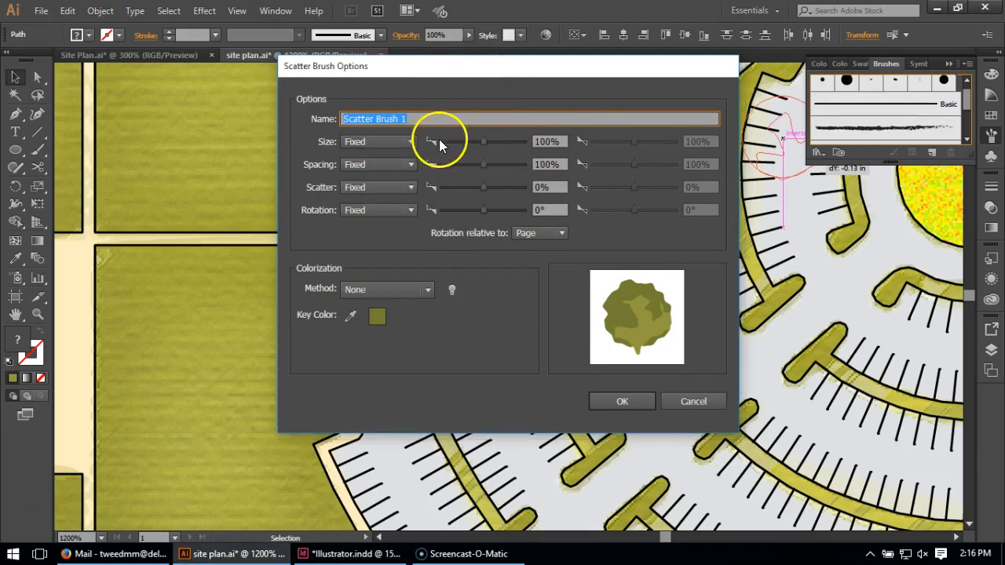
pyautogui.moveTo(563, 142); pyautogui.dragTo(520, 143)
pyautogui.write('158')
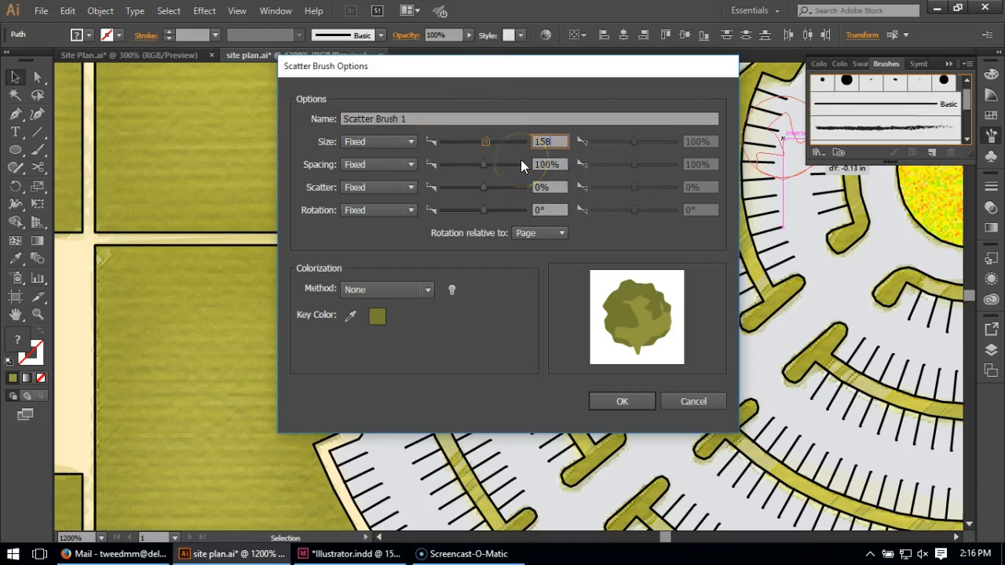
pyautogui.click(550, 167)
pyautogui.moveTo(559, 164); pyautogui.dragTo(526, 164)
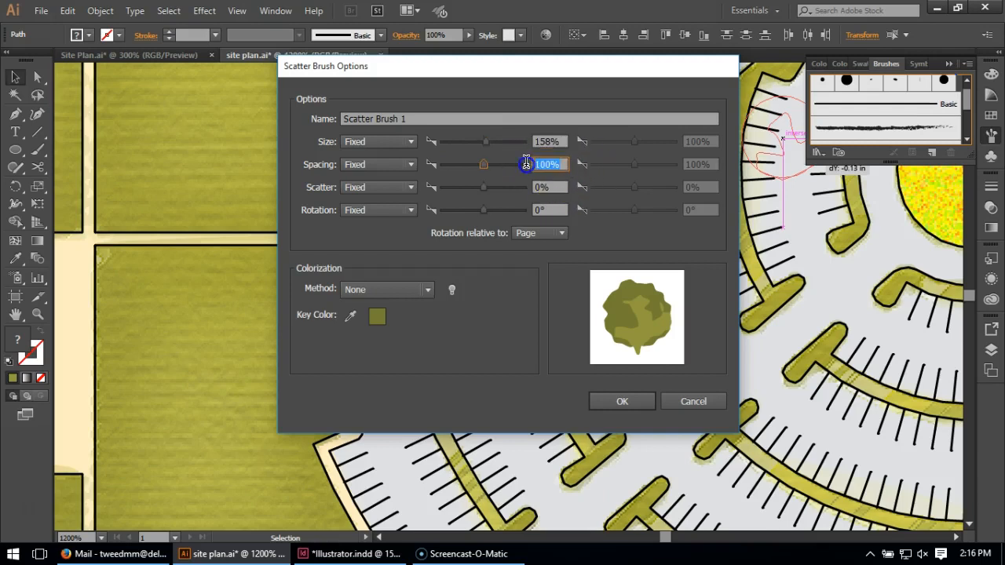
pyautogui.write('184')
# Set the brush's colorization method to Tints and Shades, create the brush, and deselect the tree artwork
pyautogui.click(361, 193)
pyautogui.click(428, 290)
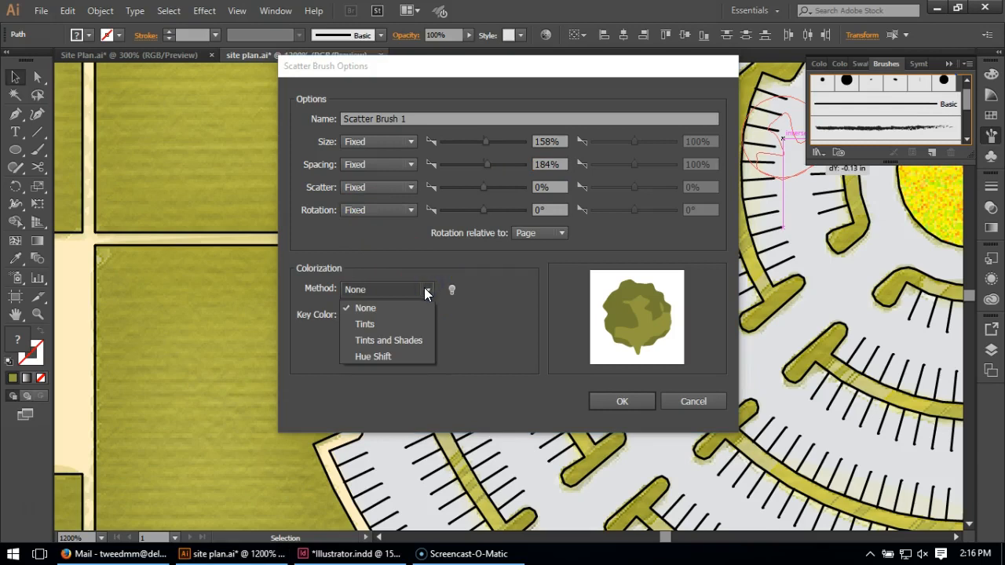
pyautogui.click(408, 343)
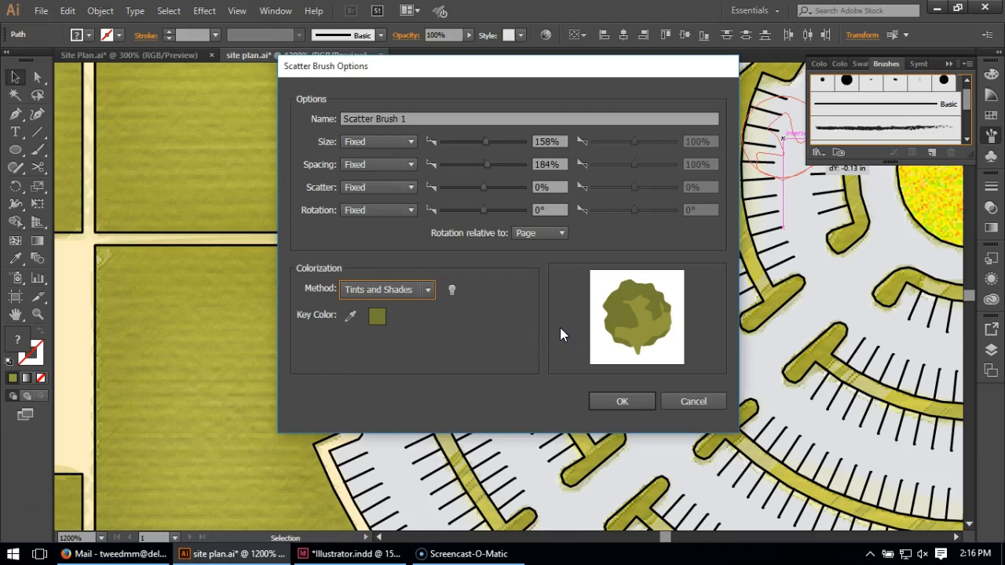
pyautogui.click(622, 400)
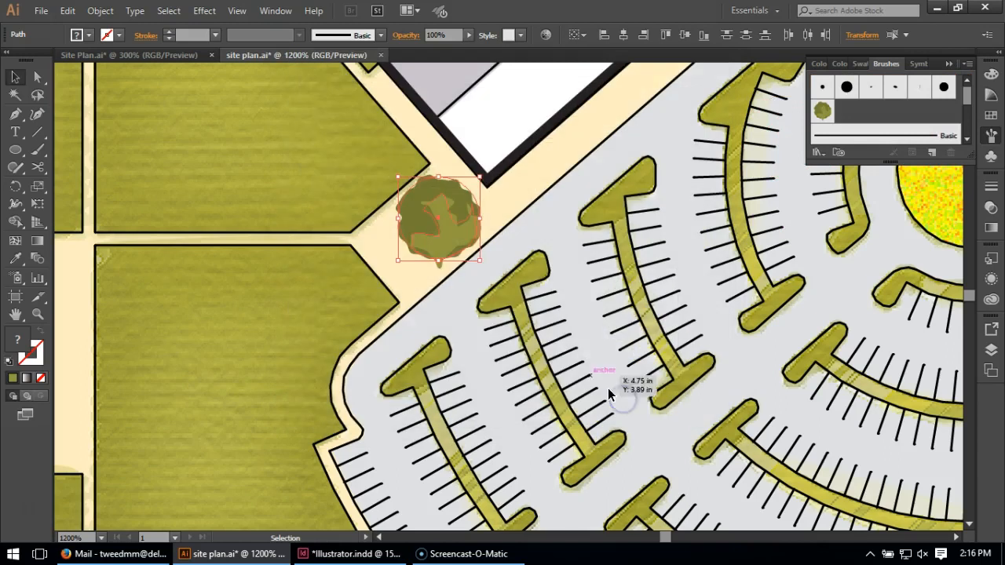
pyautogui.click(309, 161)
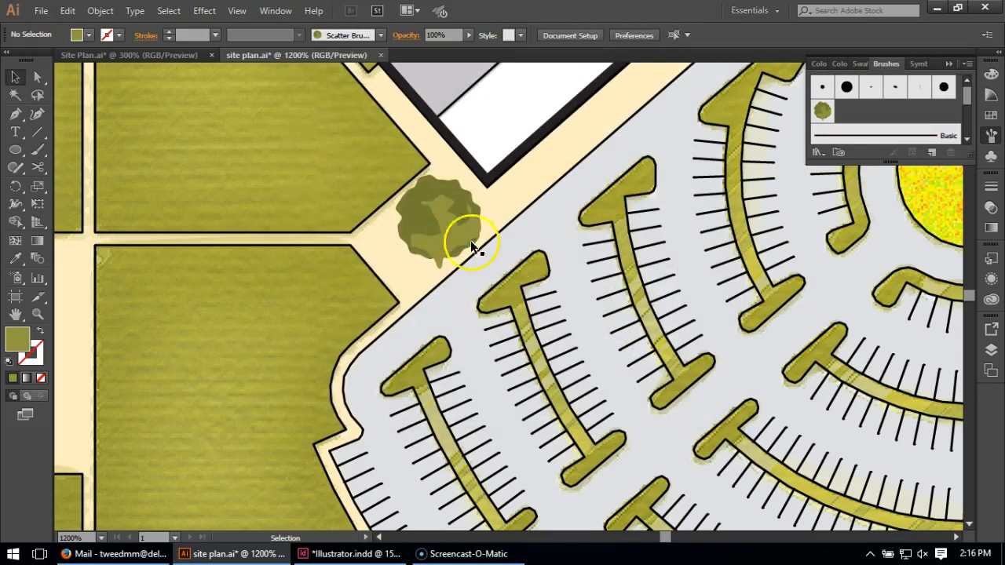
# Draw a steep straight test path across the two lawns beside the parking lot with the Pen tool and apply the tree scatter brush
pyautogui.scroll(-1, 312, 260)
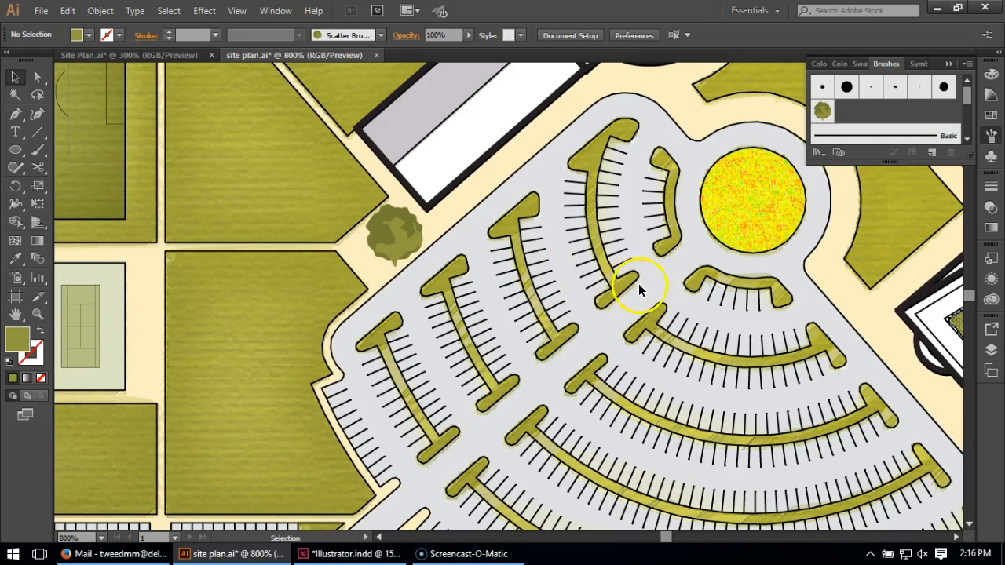
pyautogui.scroll(-1, 644, 276)
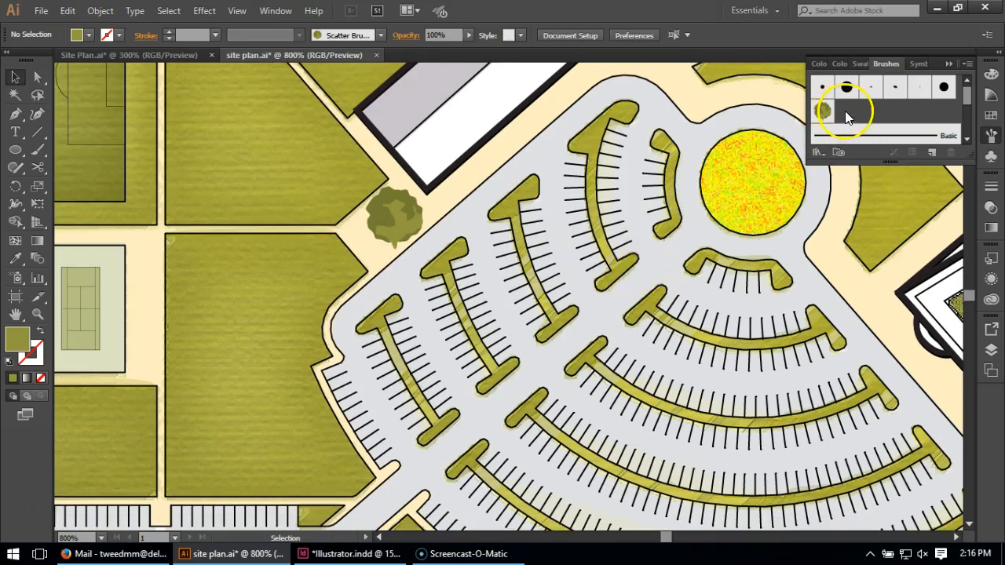
pyautogui.click(15, 114)
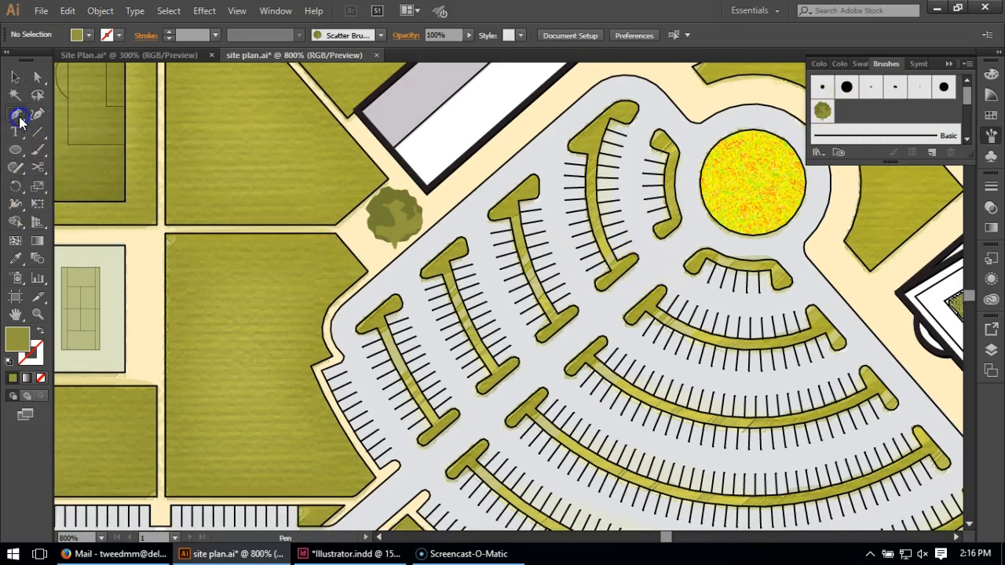
pyautogui.click(223, 88)
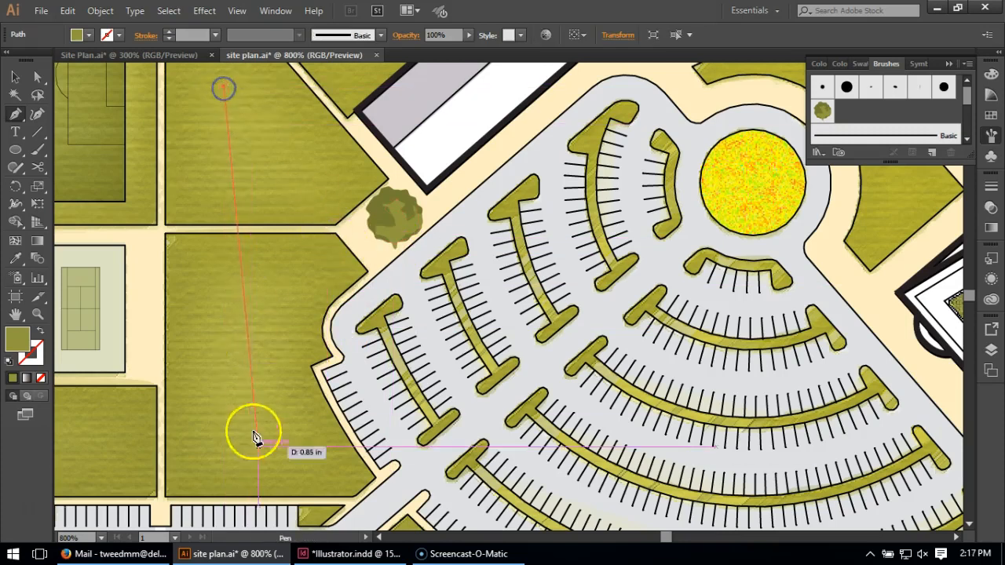
pyautogui.click(269, 481)
pyautogui.click(15, 78)
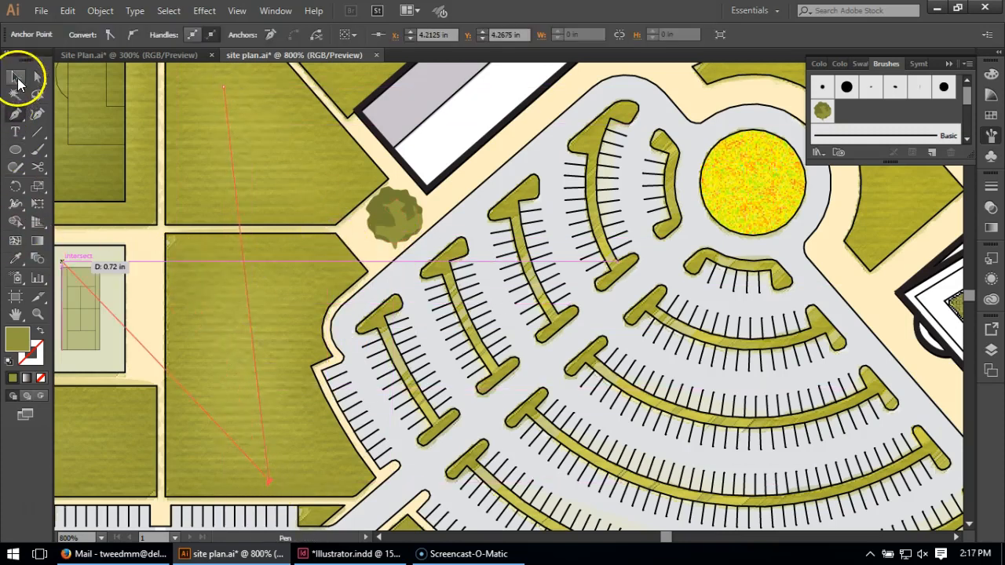
pyautogui.click(824, 114)
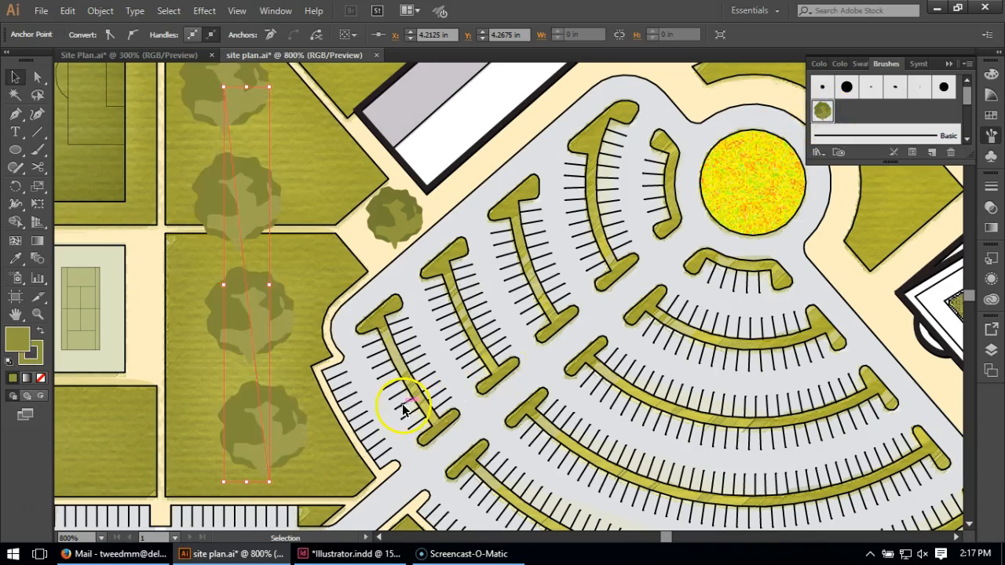
# Set the stroke weight of the tree-brushed path to 0.5 pt
pyautogui.scroll(2, 254, 353)
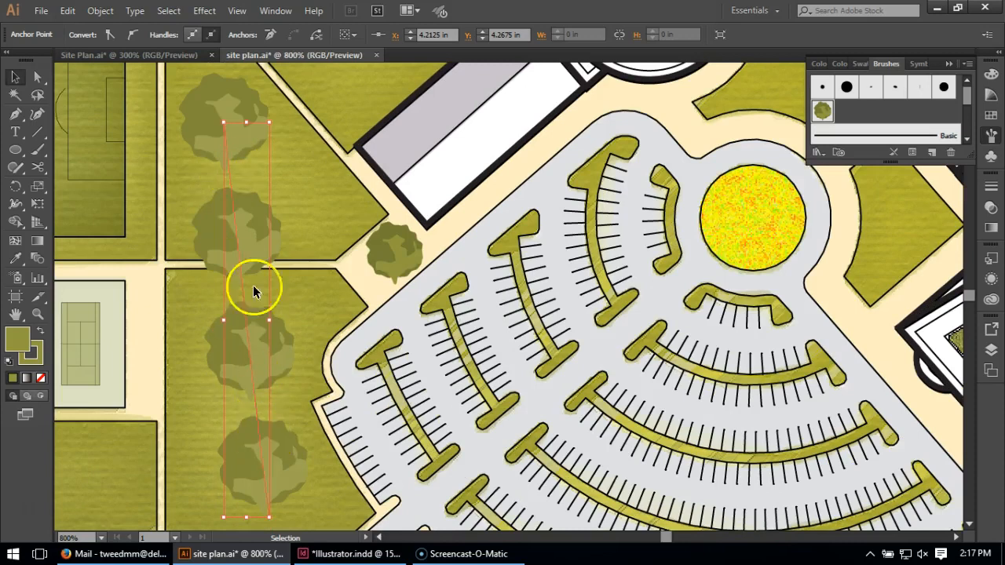
pyautogui.click(991, 186)
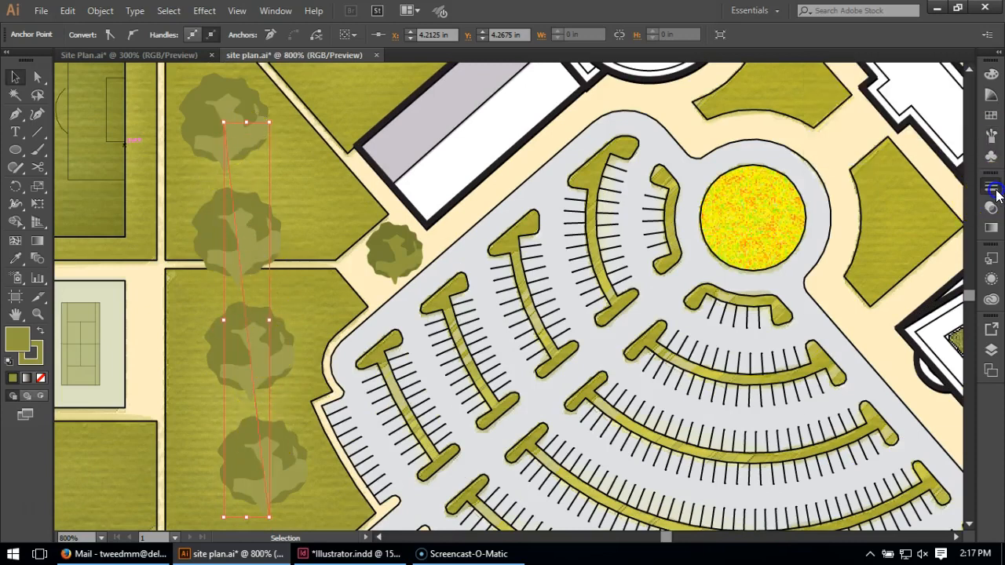
pyautogui.click(909, 197)
pyautogui.click(910, 195)
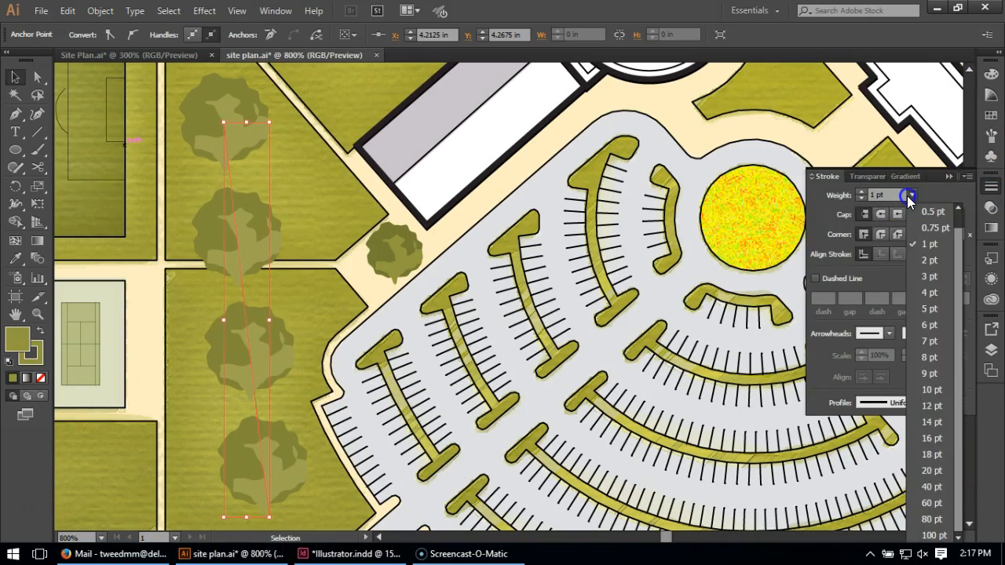
pyautogui.click(921, 210)
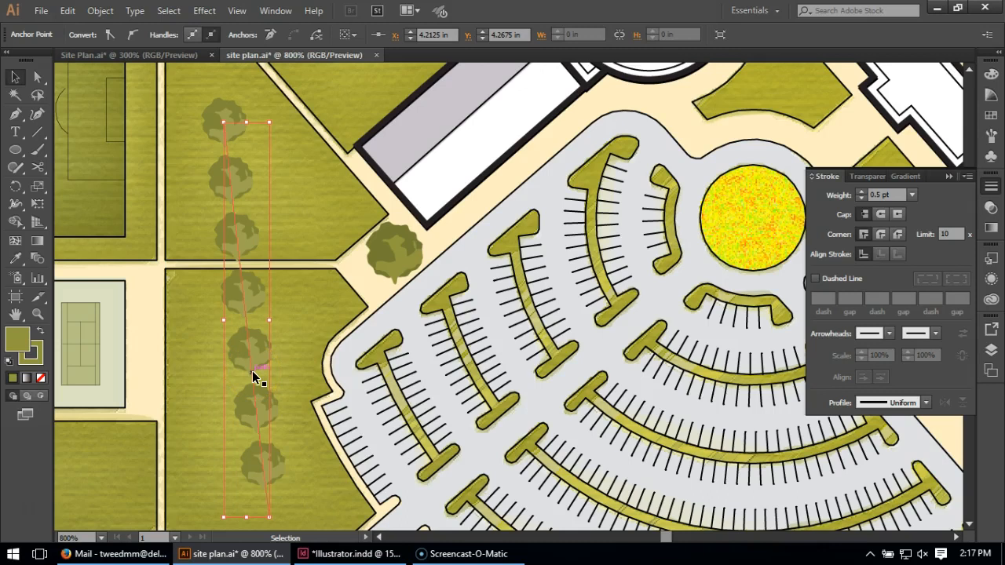
# Remove the test path's fill and give its stroke the olive green color again
pyautogui.click(41, 369)
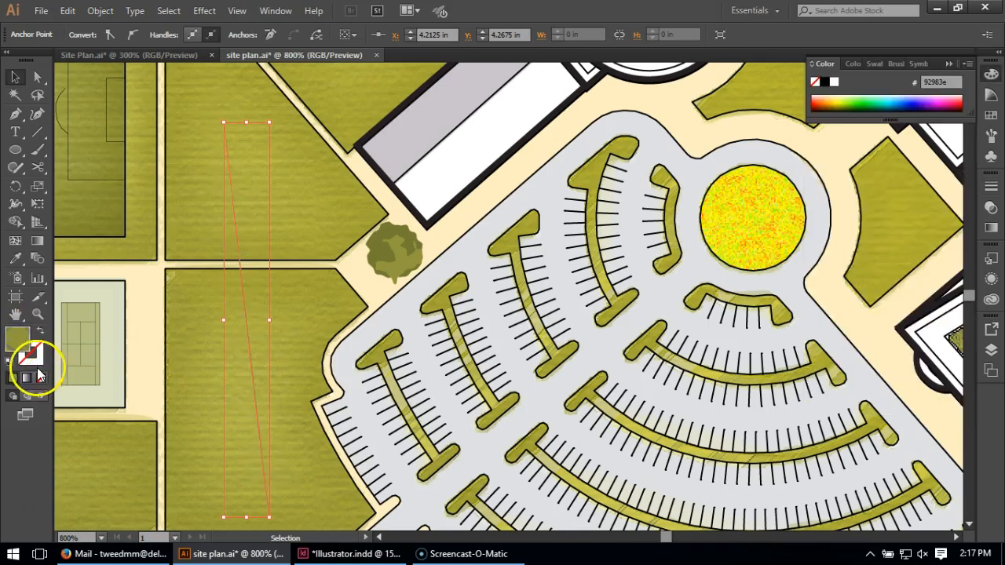
pyautogui.click(40, 377)
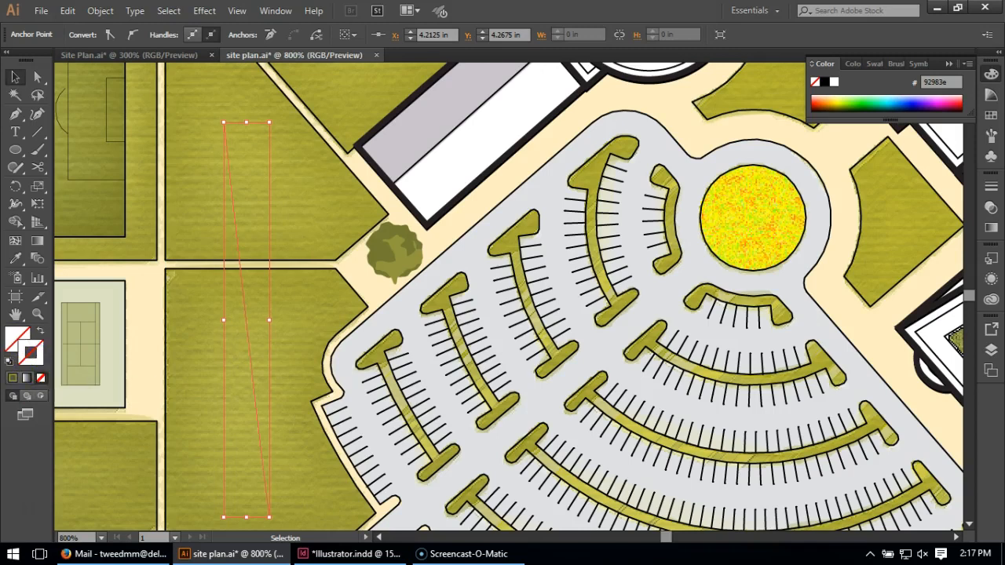
pyautogui.click(14, 379)
pyautogui.click(26, 359)
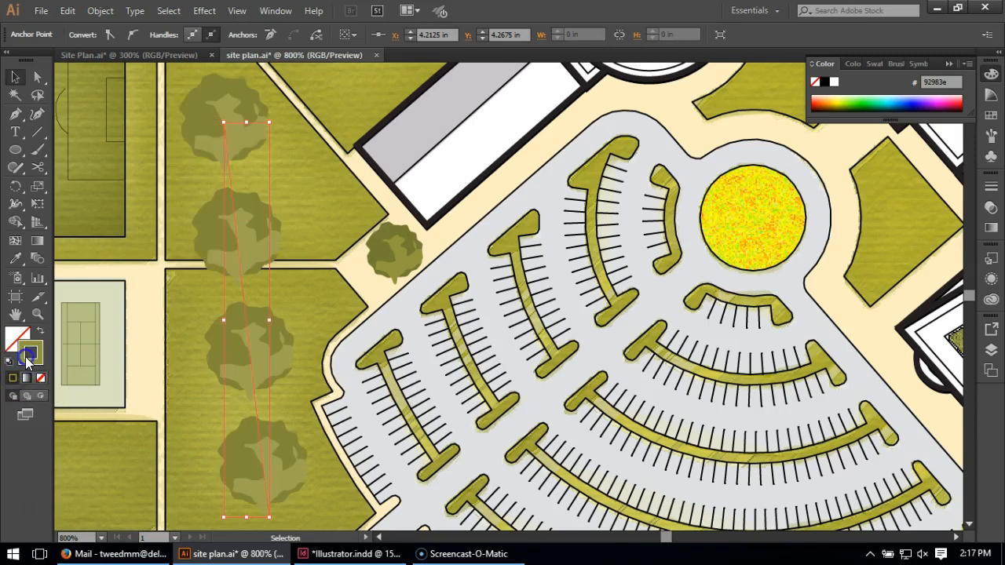
# Try the brush's colorization by recoloring the test path's stroke to yellow e4ea11 and to red e82d13
pyautogui.doubleClick(26, 359)
pyautogui.moveTo(729, 212); pyautogui.dragTo(720, 195)
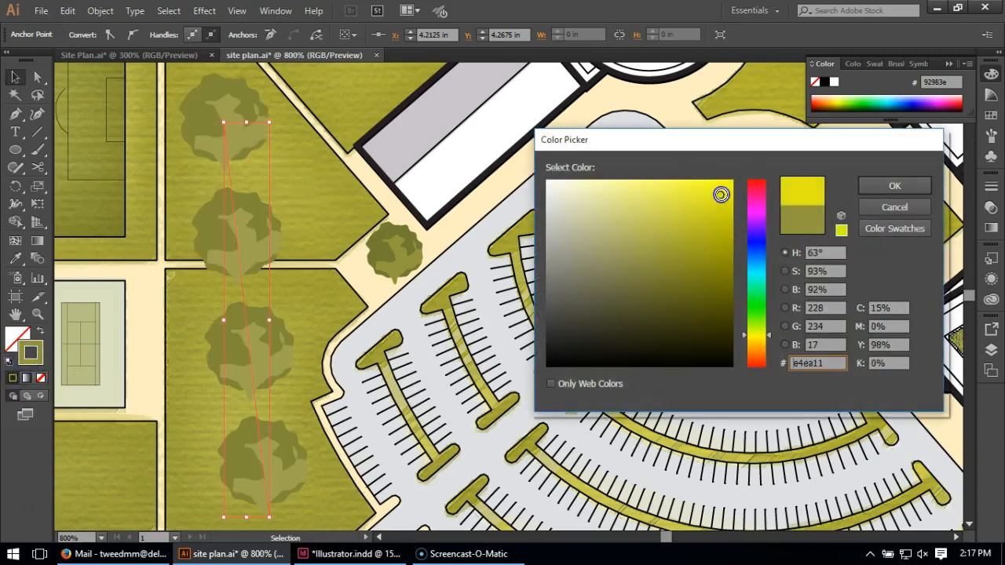
pyautogui.click(871, 186)
pyautogui.doubleClick(30, 354)
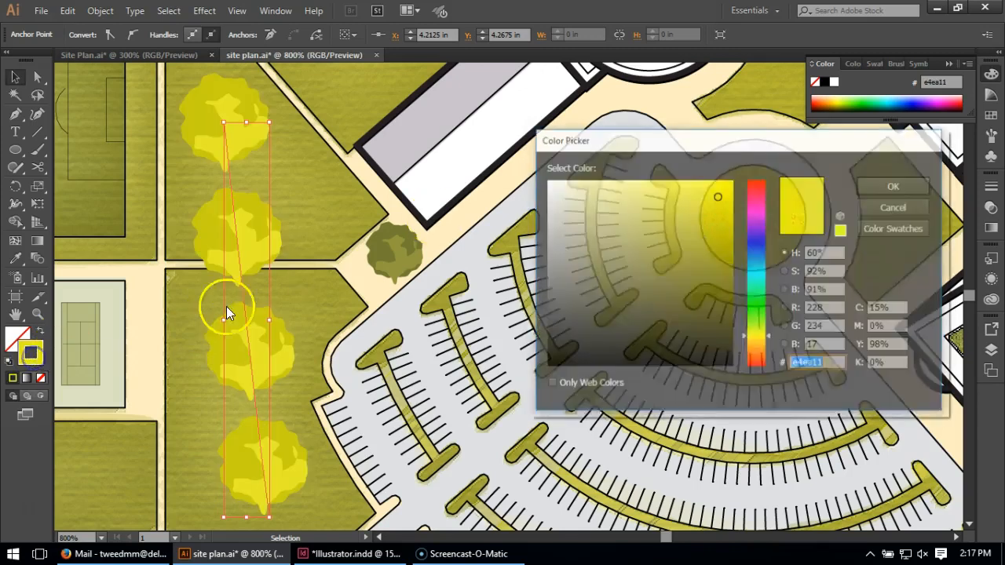
pyautogui.click(755, 362)
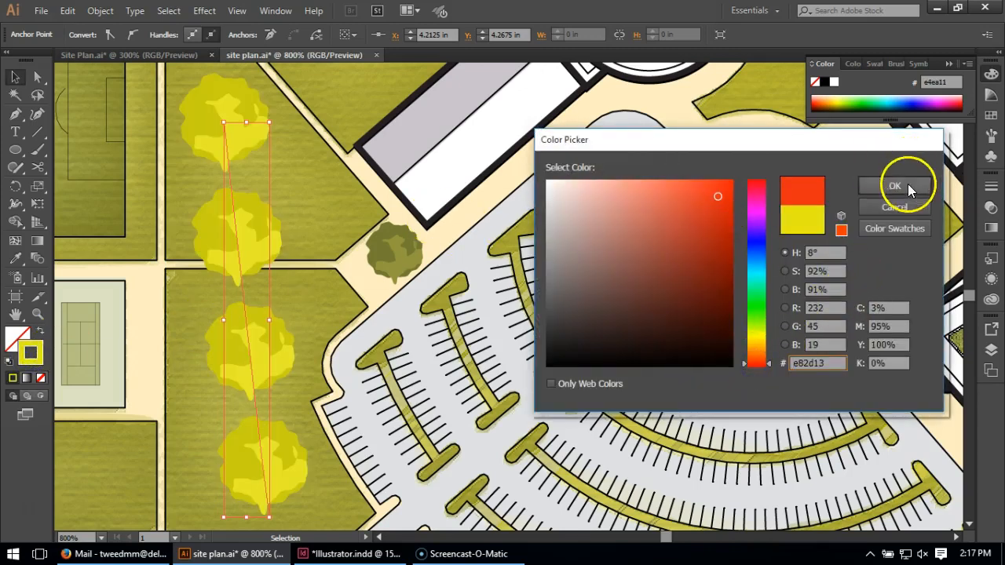
pyautogui.click(895, 186)
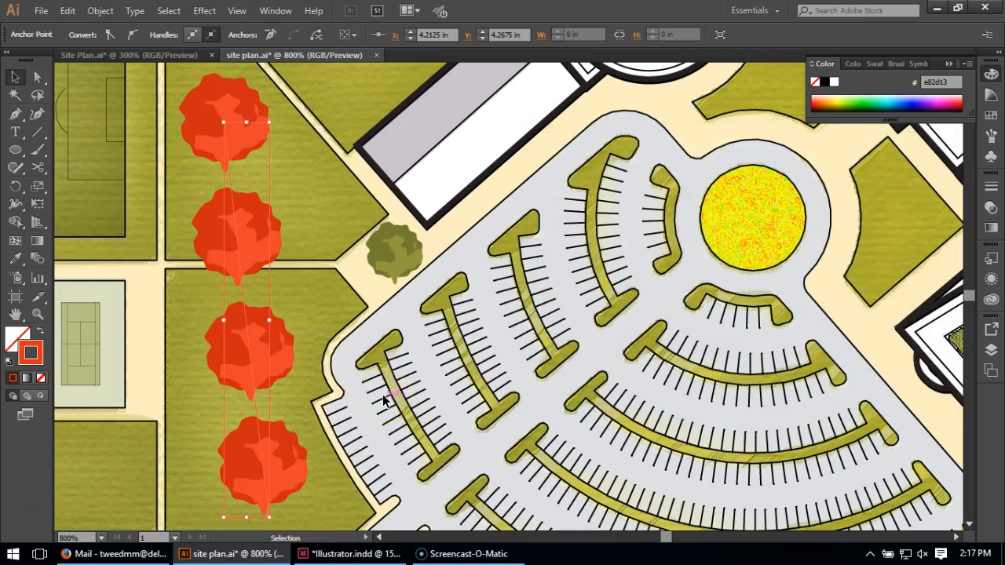
# Delete the test row of trees and the original tree artwork beside the parking lot
pyautogui.click(202, 225)
pyautogui.press('Delete')
pyautogui.press('Delete')
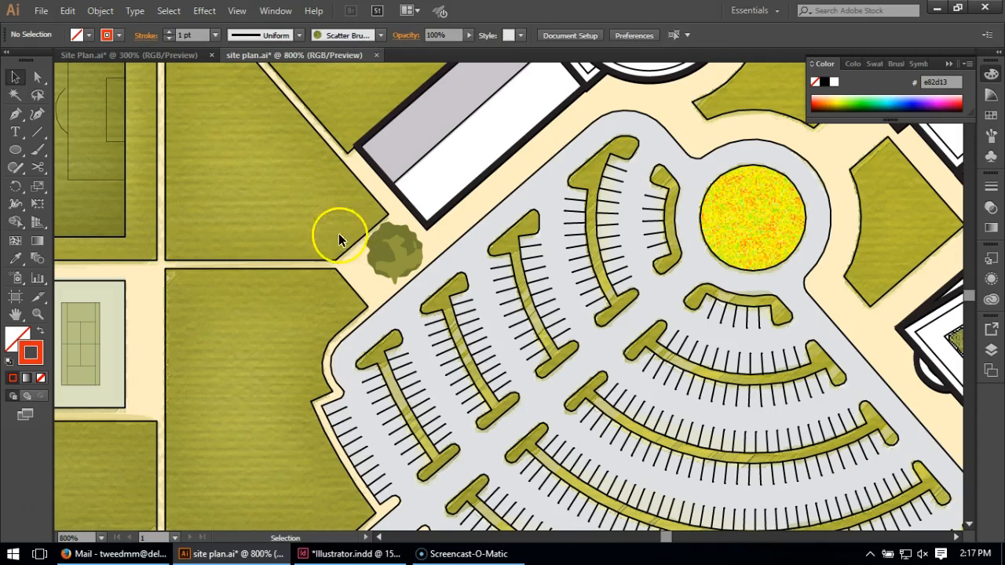
pyautogui.click(397, 253)
pyautogui.press('Delete')
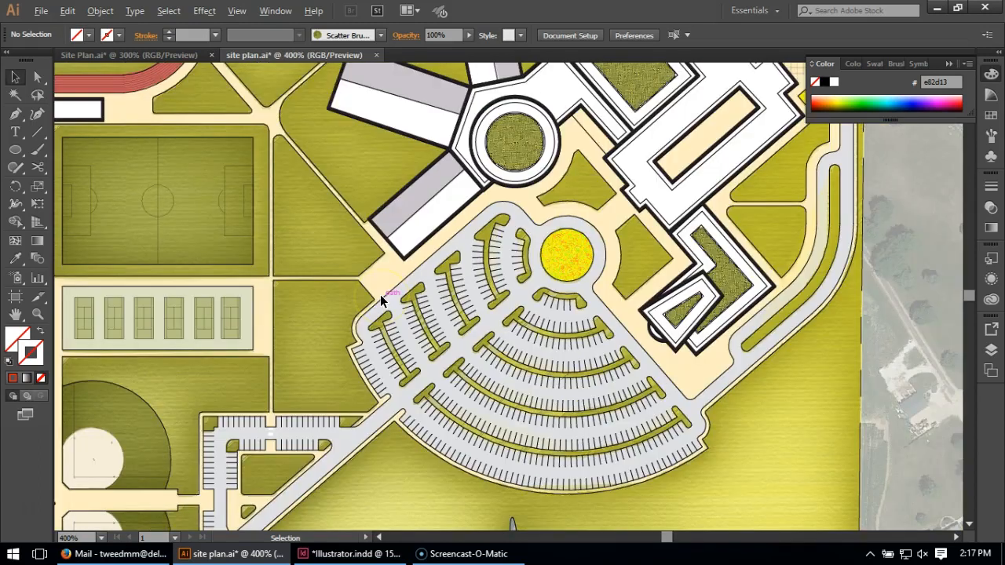
pyautogui.scroll(-2, 381, 290)
pyautogui.click(412, 302)
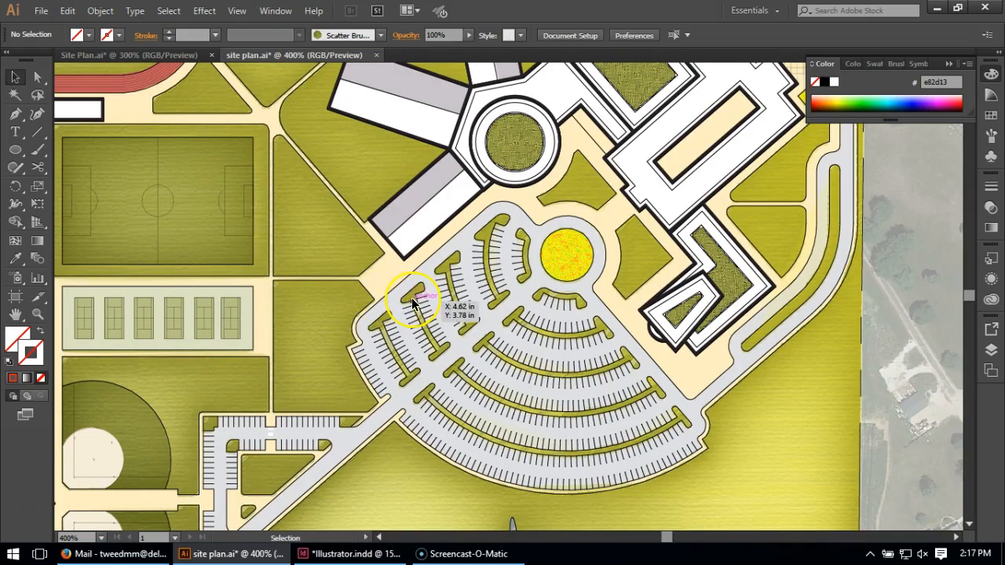